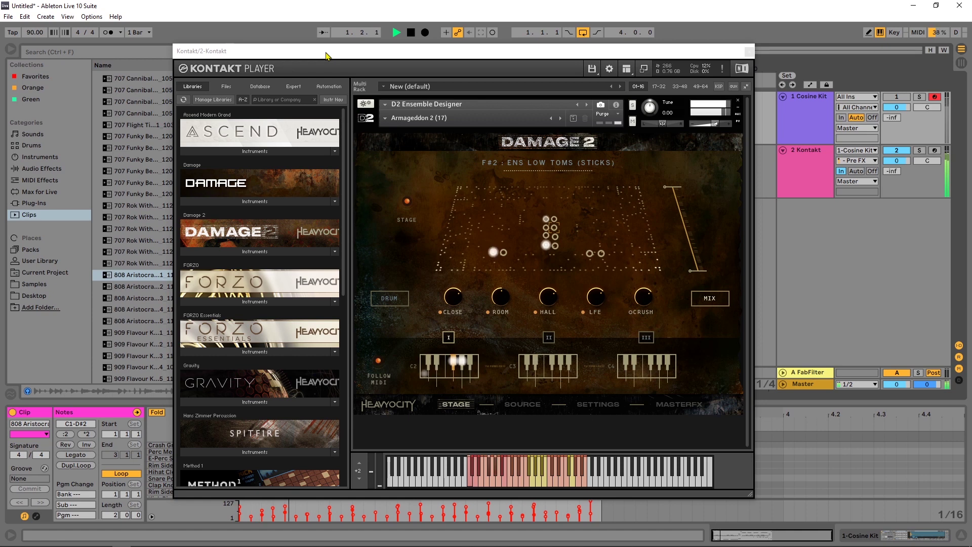
# Stop playback and list Damage 2's instrument files in Kontakt's Libraries browser.
pyautogui.press('space')
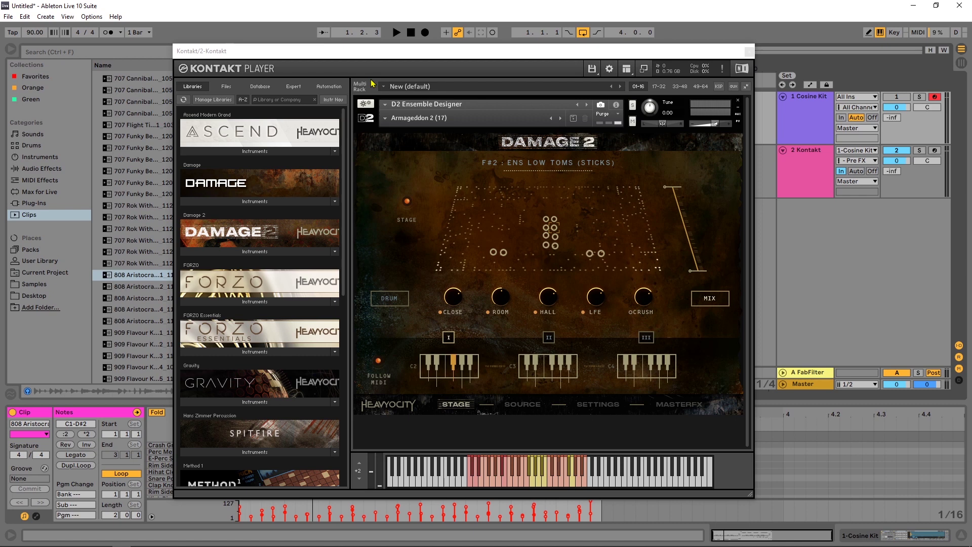
pyautogui.click(271, 253)
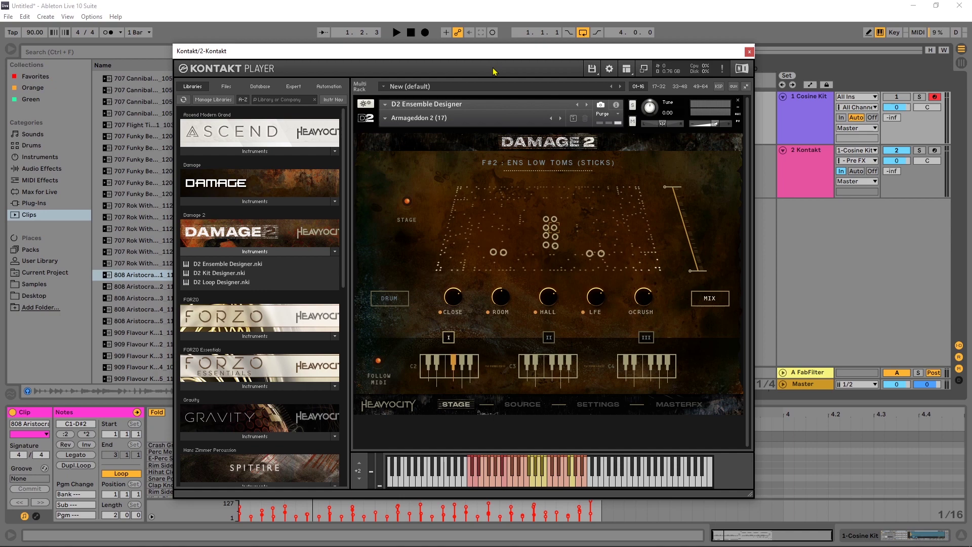
# Close Kontakt, solo the Cosine Kit track, play its groove, then select the 4-bar clip.
pyautogui.hotkey('ctrl', 'alt', 'p')
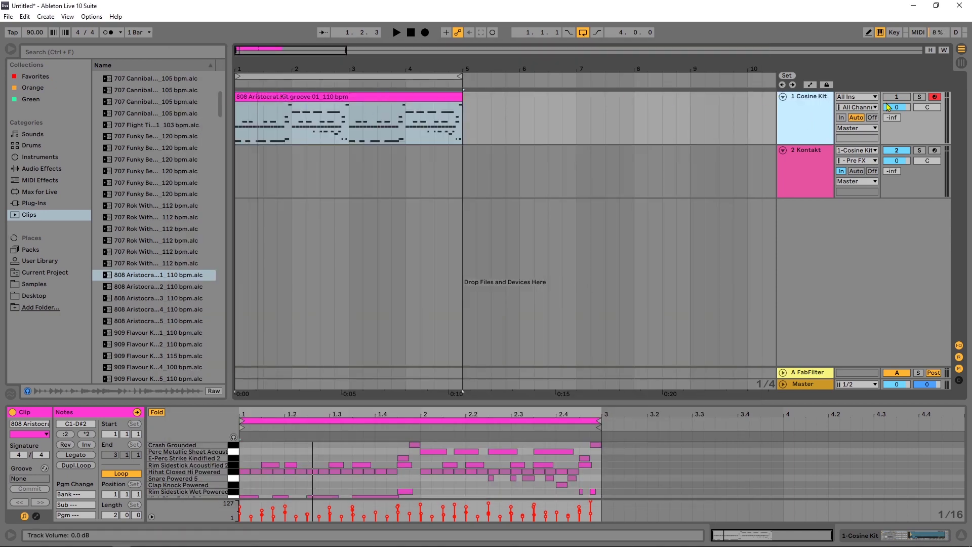
pyautogui.click(919, 96)
pyautogui.press('space')
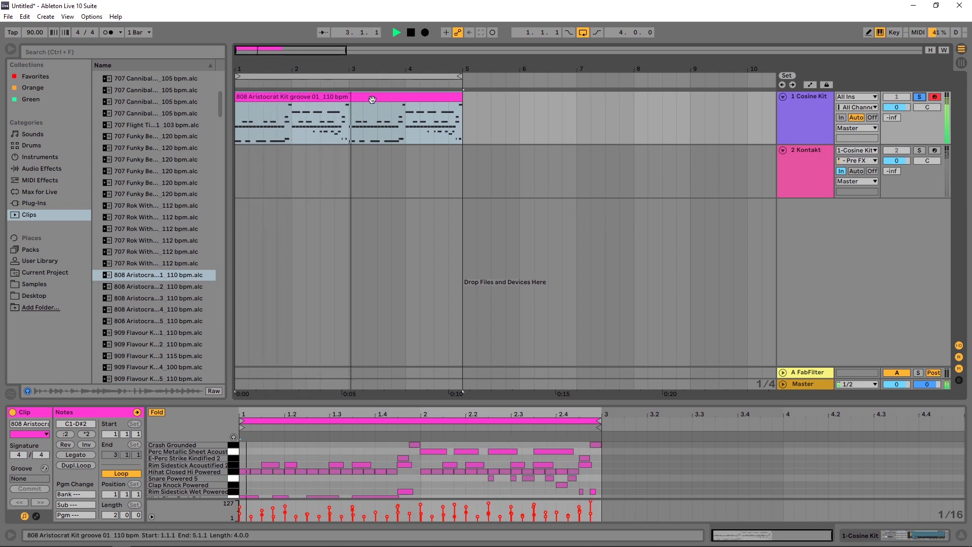
pyautogui.press('space')
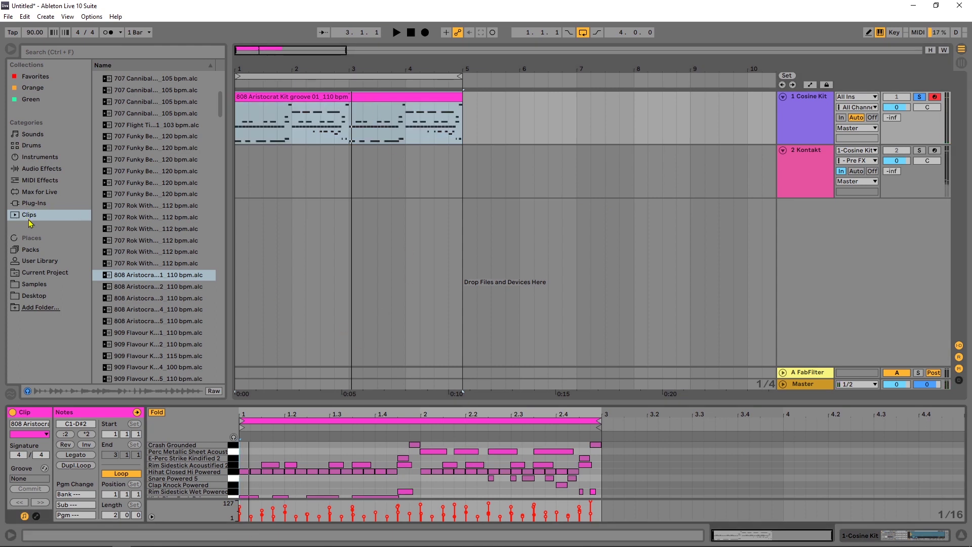
pyautogui.scroll(2, 102, 243)
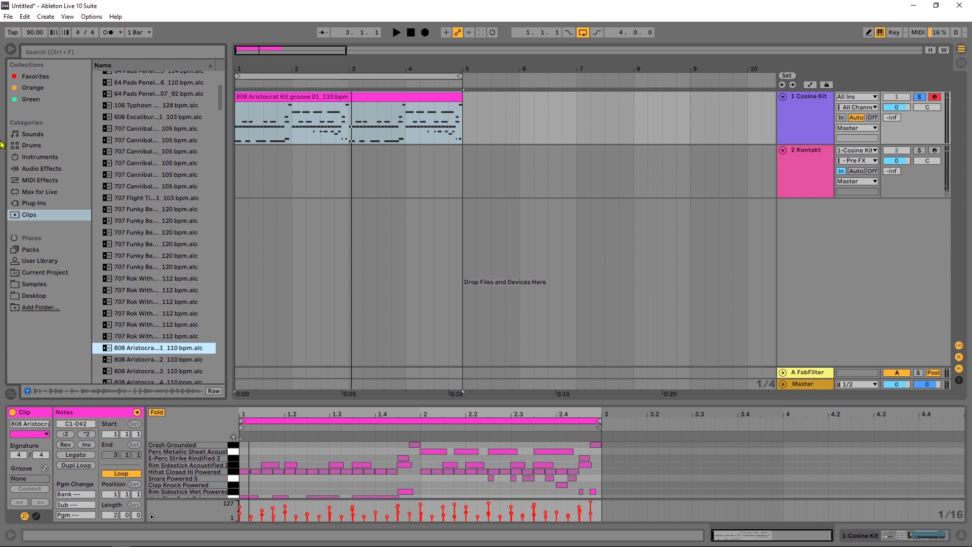
pyautogui.click(371, 128)
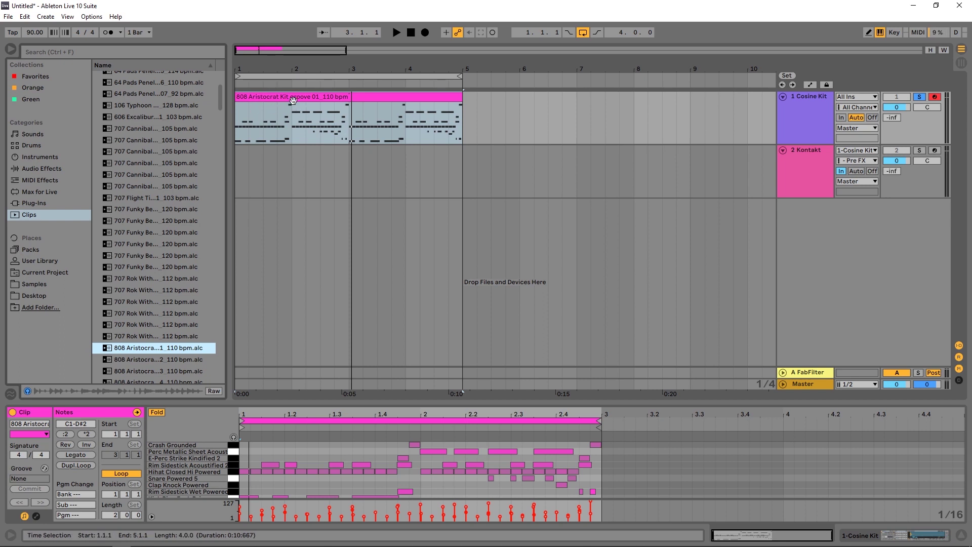
# Set track 2's MIDI From to 1-Cosine Kit, Cosine Kit | Pre FX, and select the Kontakt track.
pyautogui.click(354, 127)
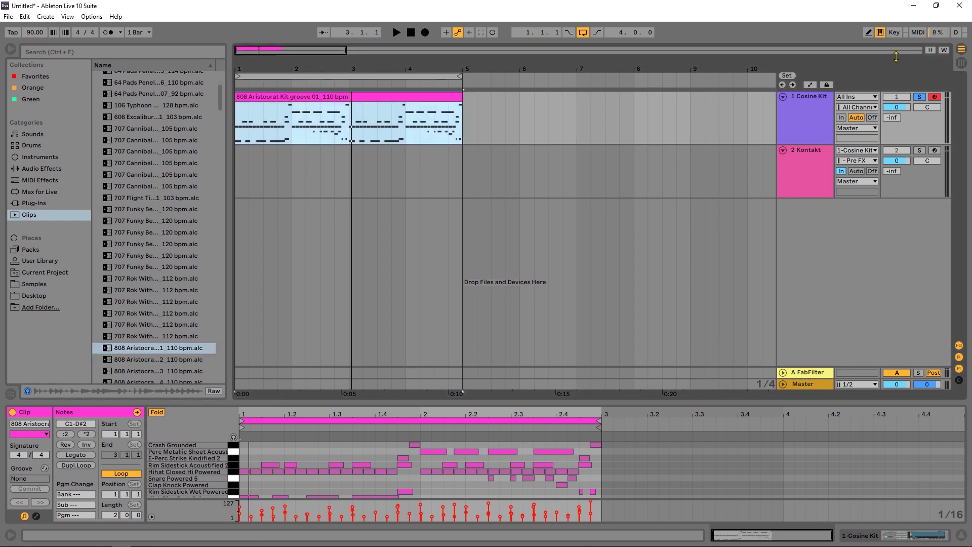
pyautogui.click(828, 127)
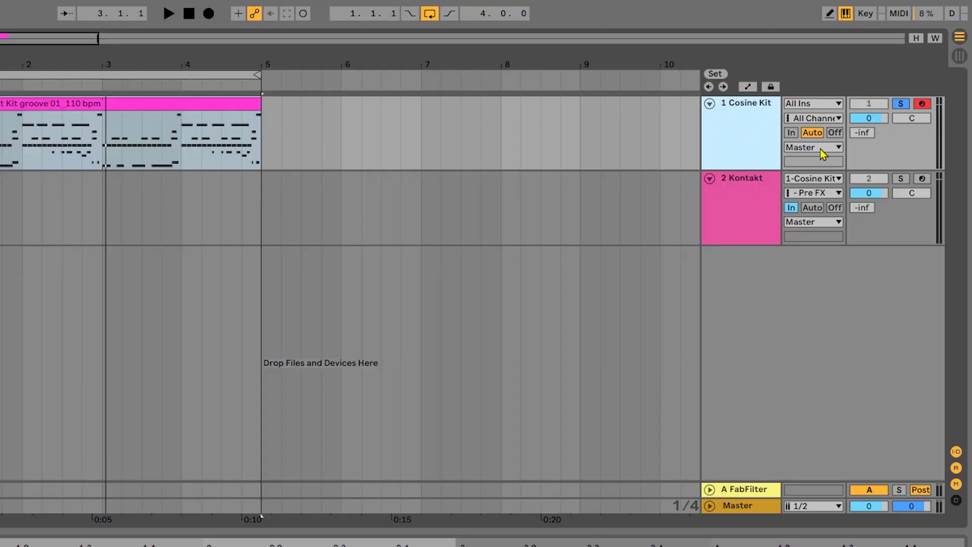
pyautogui.click(759, 187)
pyautogui.click(807, 182)
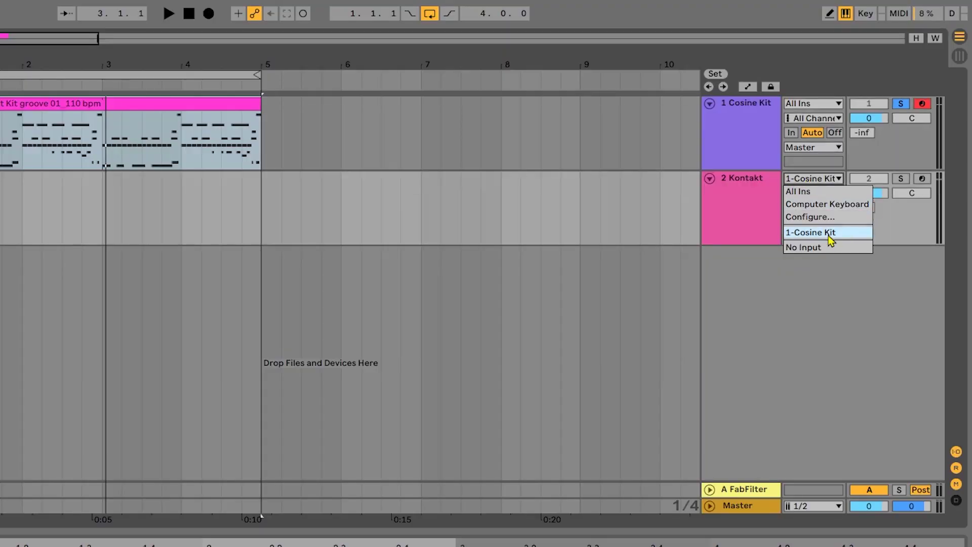
pyautogui.click(818, 239)
pyautogui.click(806, 193)
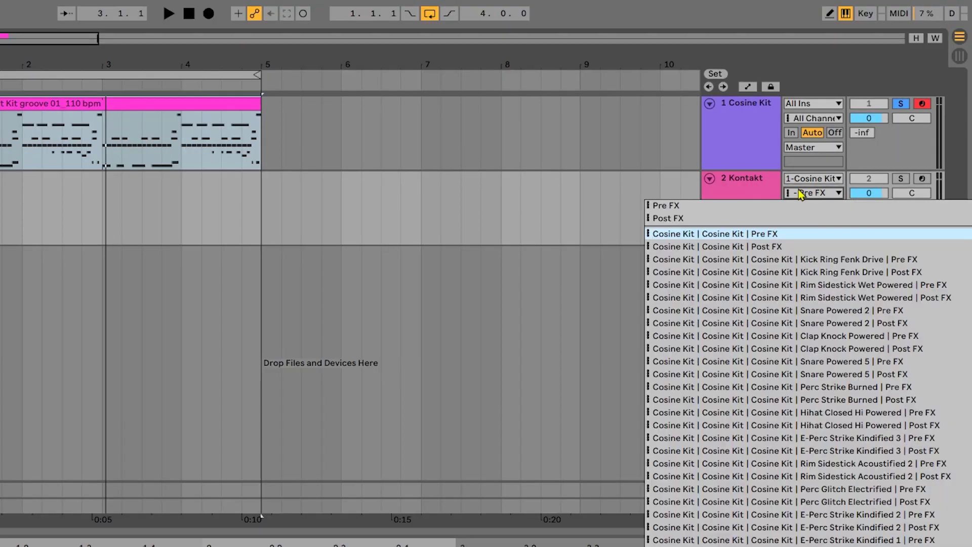
pyautogui.click(795, 233)
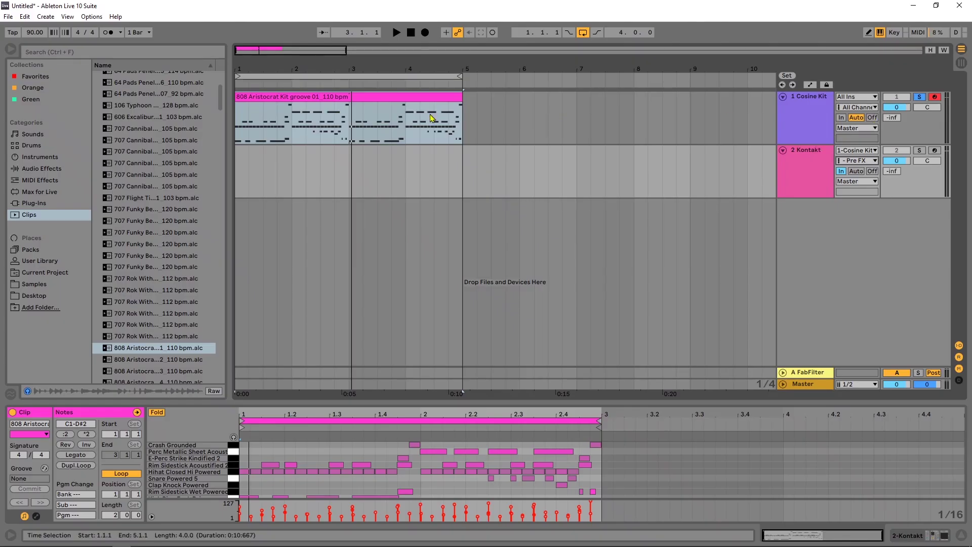
pyautogui.click(802, 172)
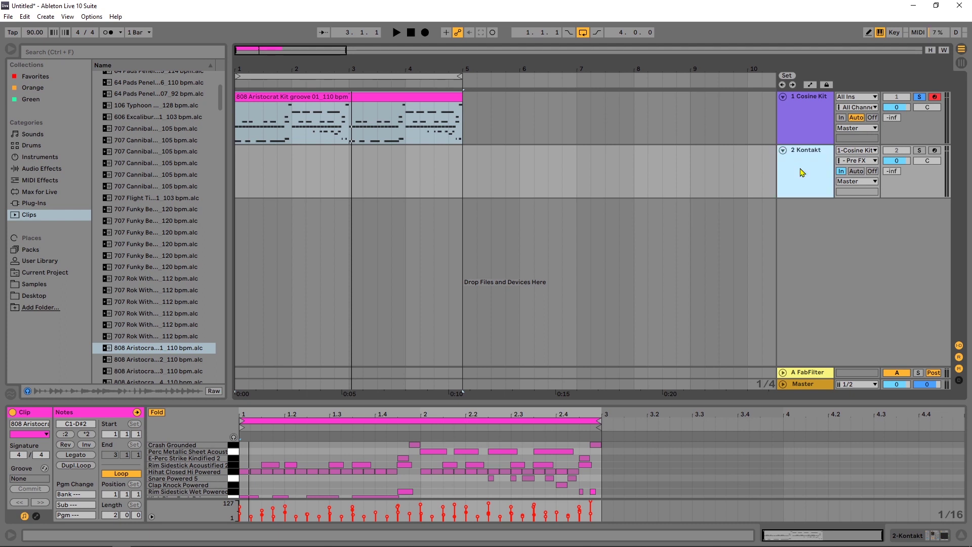
# Open the drum clip's MIDI notes and enlarge the note editor.
pyautogui.click(935, 535)
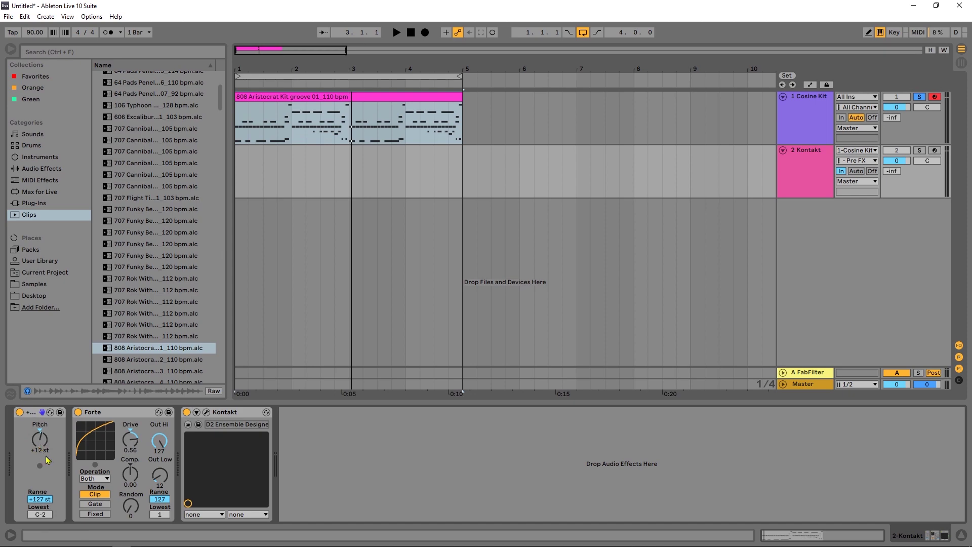
pyautogui.click(275, 98)
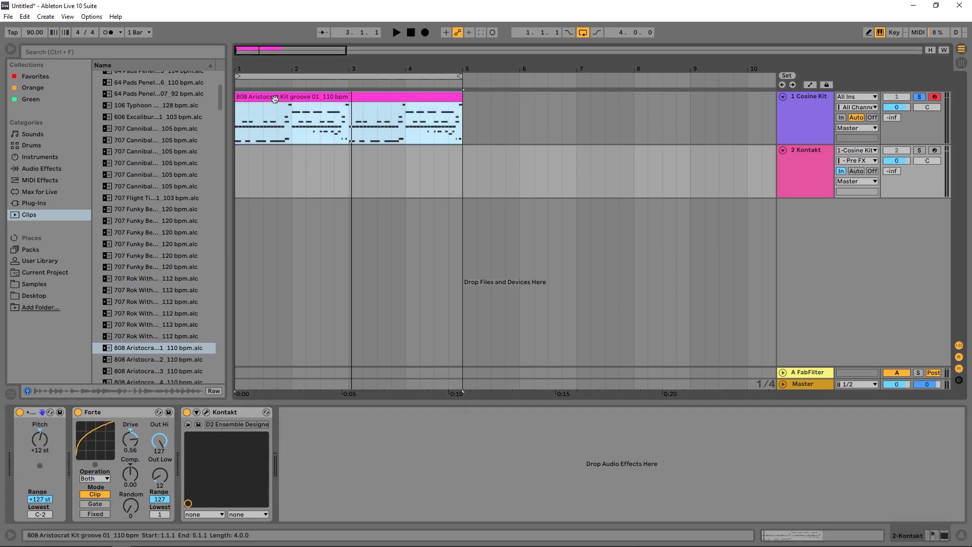
pyautogui.doubleClick(275, 99)
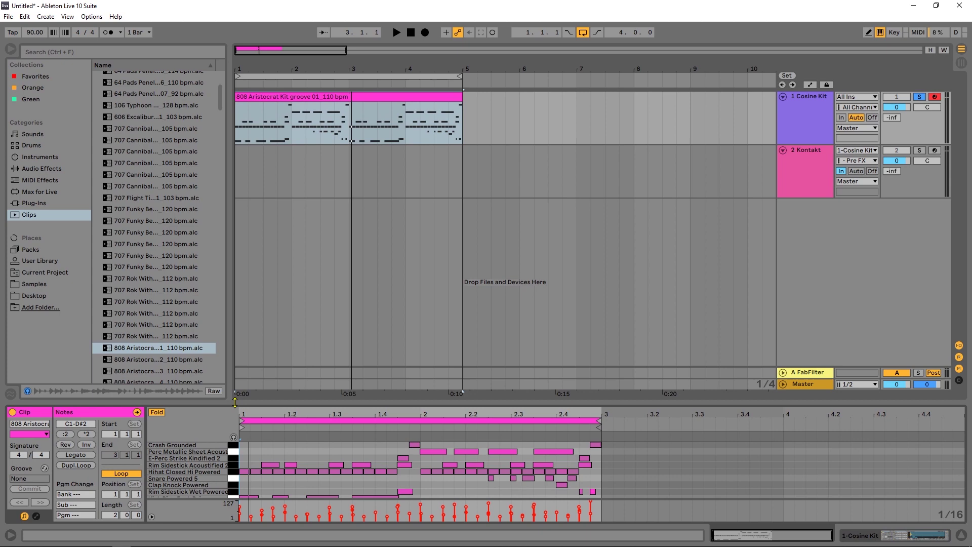
pyautogui.moveTo(235, 403); pyautogui.dragTo(273, 392)
# Solo the Kontakt track and audition it with Forte bypassed, then re-enabled.
pyautogui.click(788, 150)
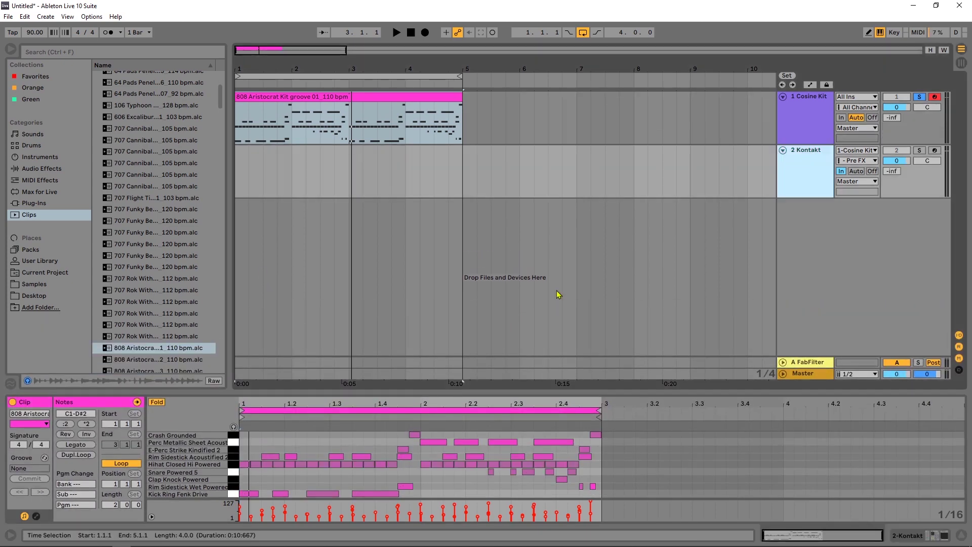
pyautogui.click(906, 534)
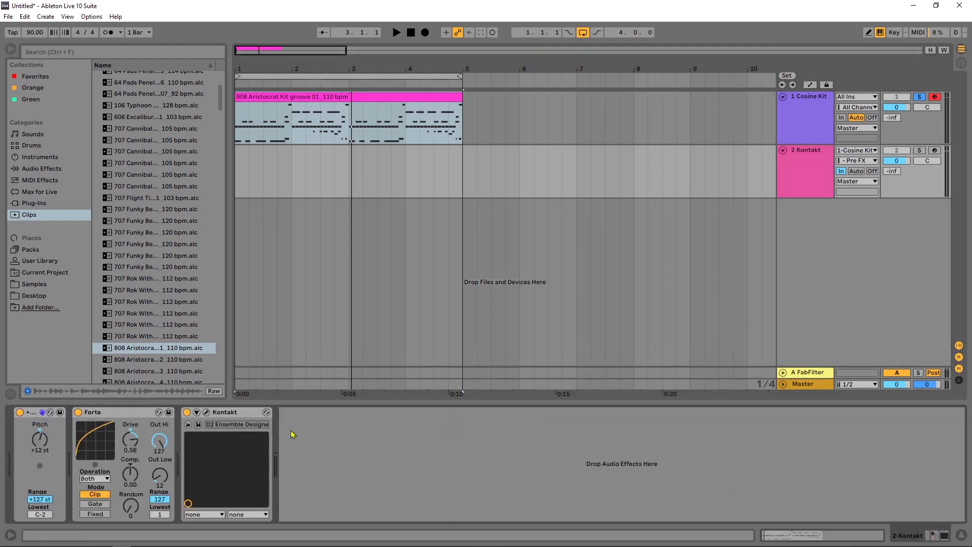
pyautogui.click(79, 413)
pyautogui.click(919, 150)
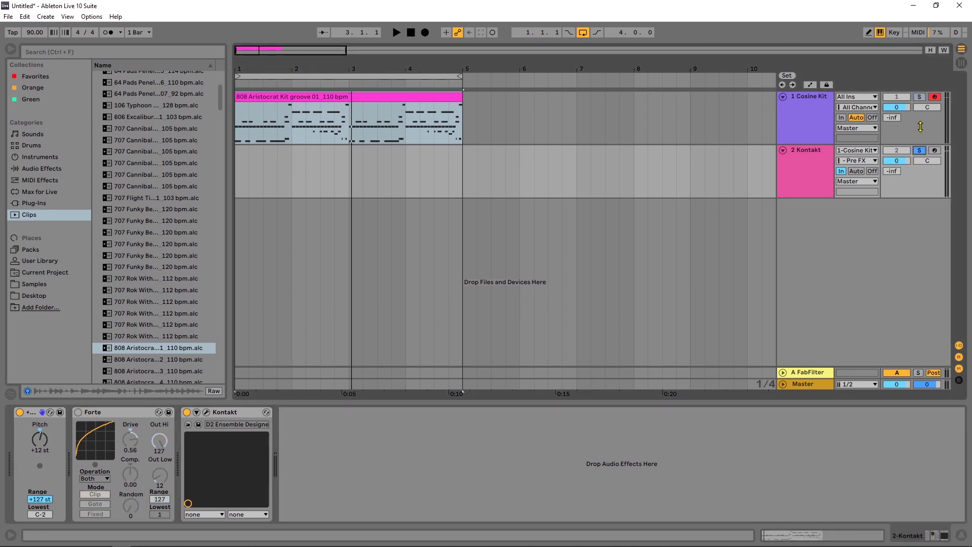
pyautogui.press('space')
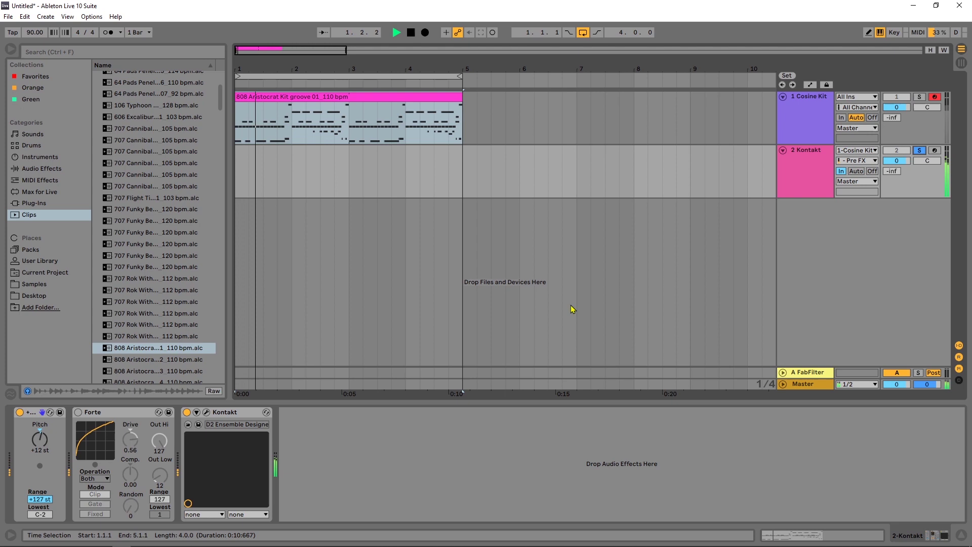
pyautogui.press('space')
pyautogui.click(78, 412)
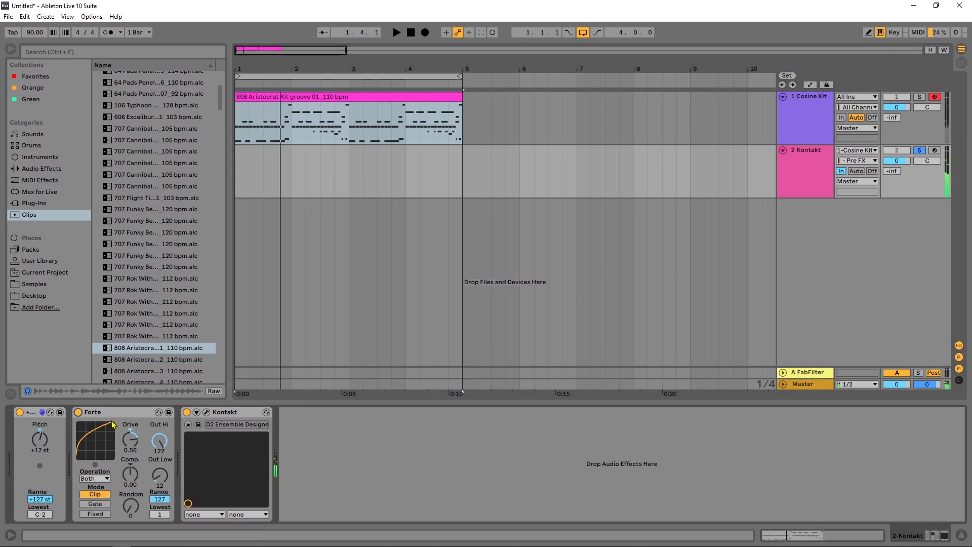
pyautogui.press('space')
pyautogui.press('space')
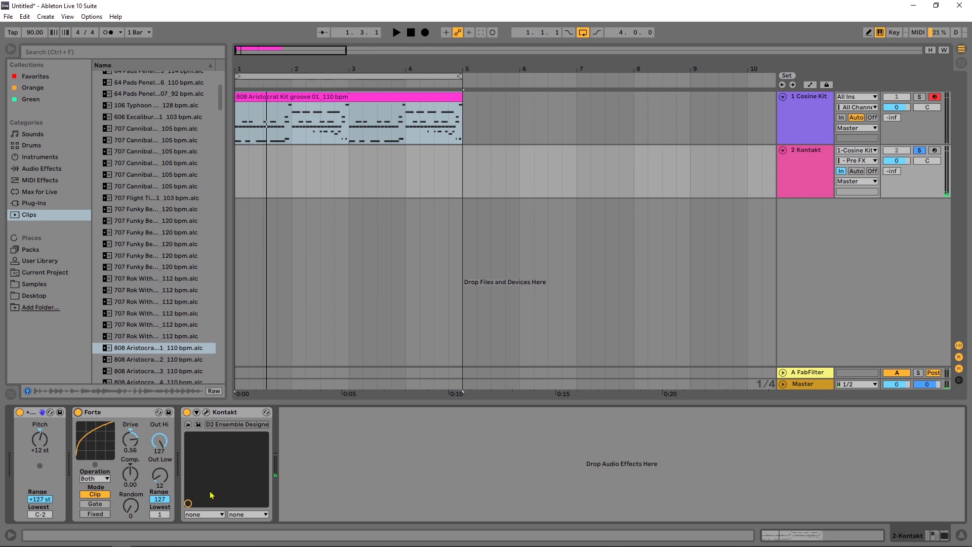
# Reopen Kontakt and audition the pitch shift at +8 semitones, then restore +12.
pyautogui.click(207, 413)
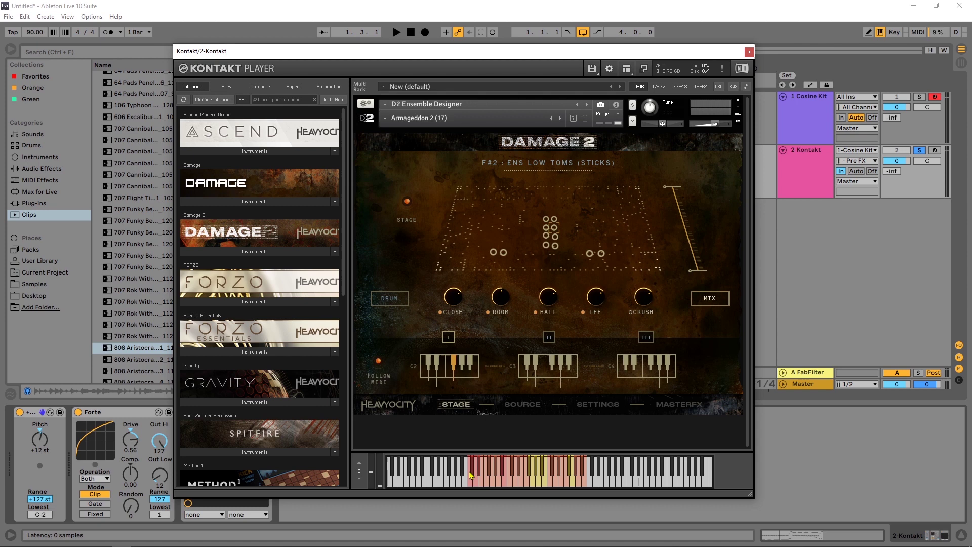
pyautogui.click(626, 69)
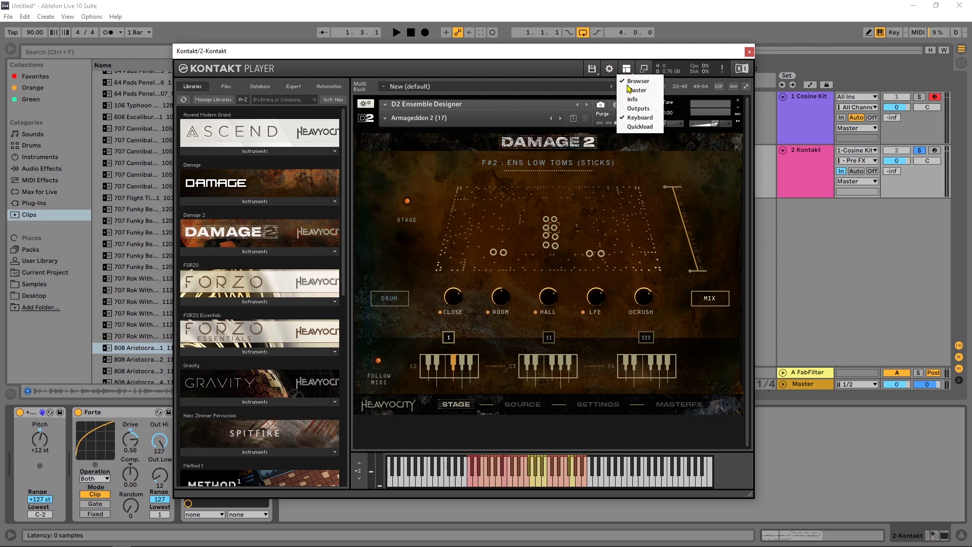
pyautogui.click(723, 479)
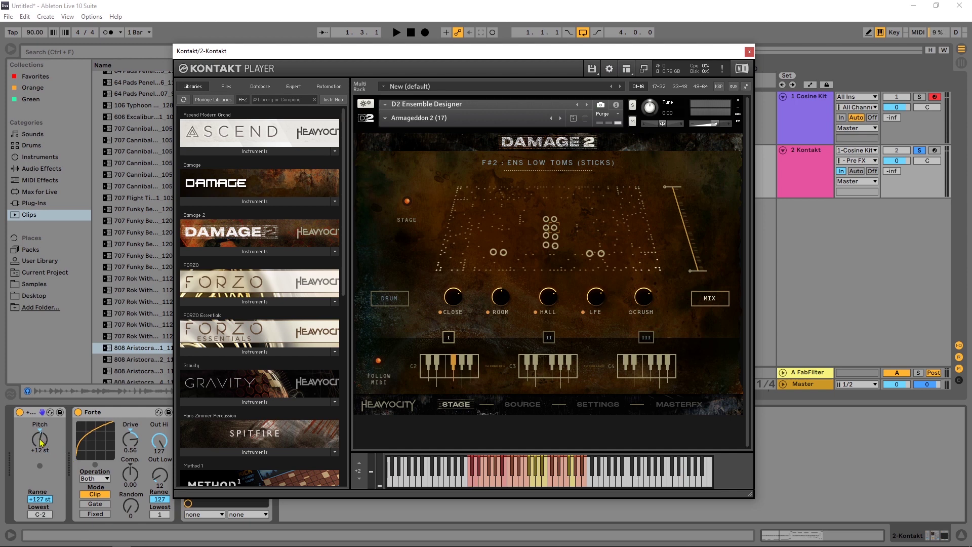
pyautogui.moveTo(41, 442); pyautogui.dragTo(43, 474)
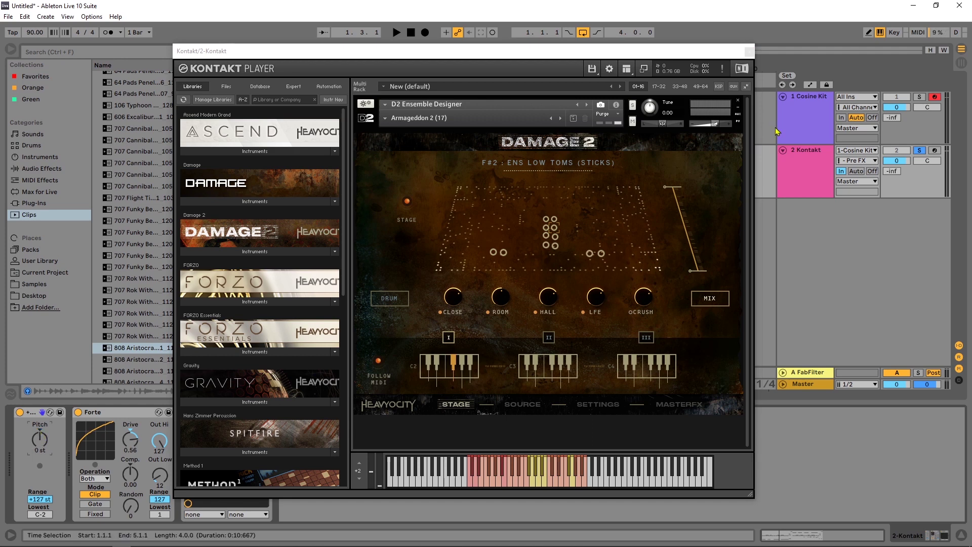
pyautogui.press('space')
pyautogui.press('space')
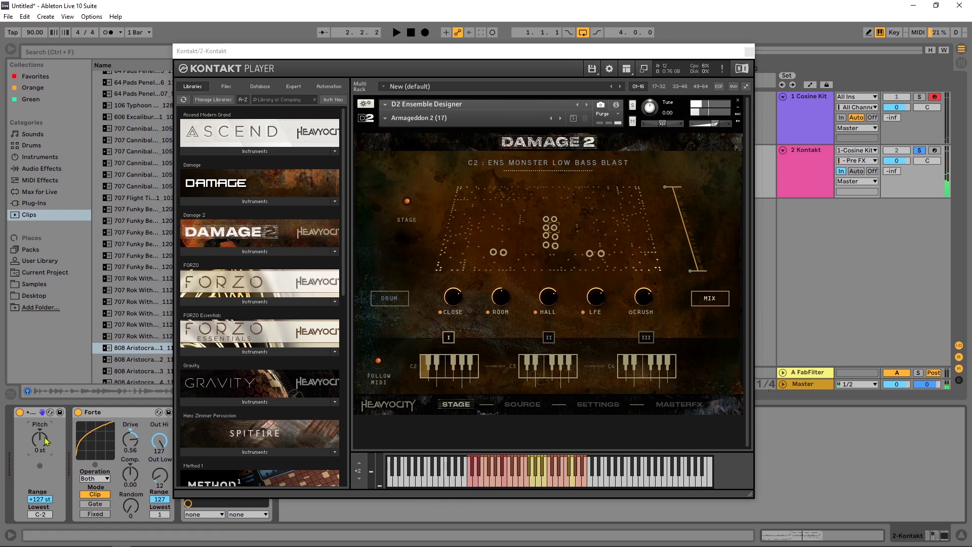
pyautogui.moveTo(40, 440); pyautogui.dragTo(39, 426)
# Audition C2 Monster Low Bass Blast, replay the groove, and move Kontakt down to show the arrangement.
pyautogui.click(470, 486)
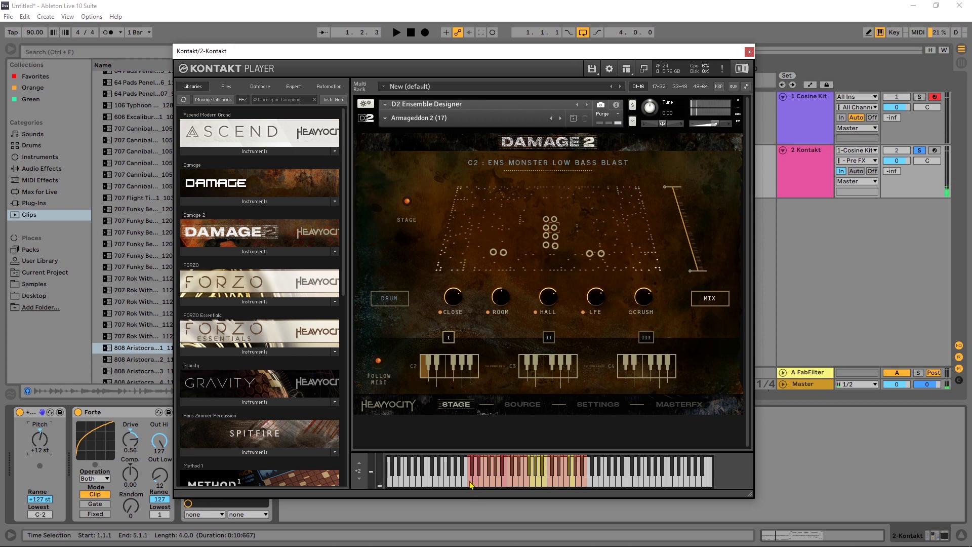
pyautogui.click(42, 449)
pyautogui.press('space')
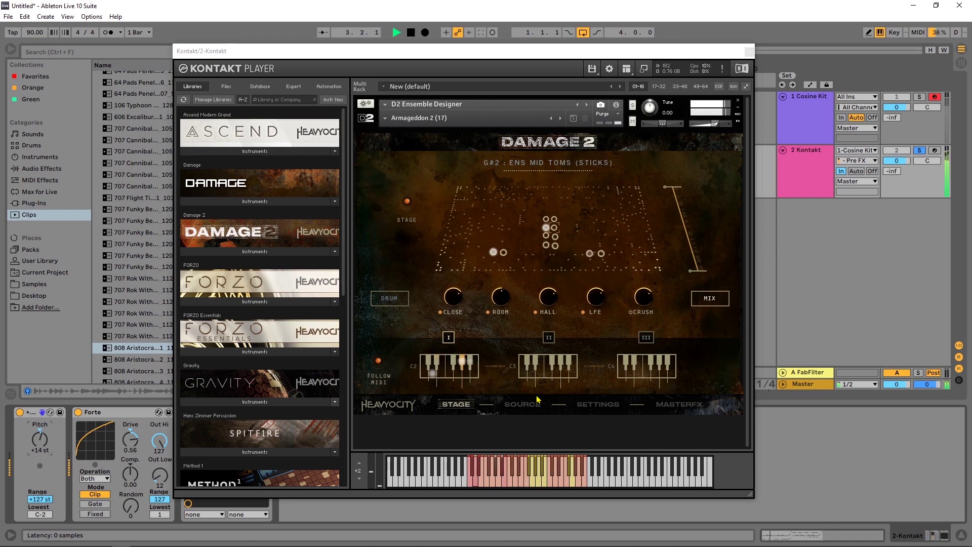
pyautogui.press('space')
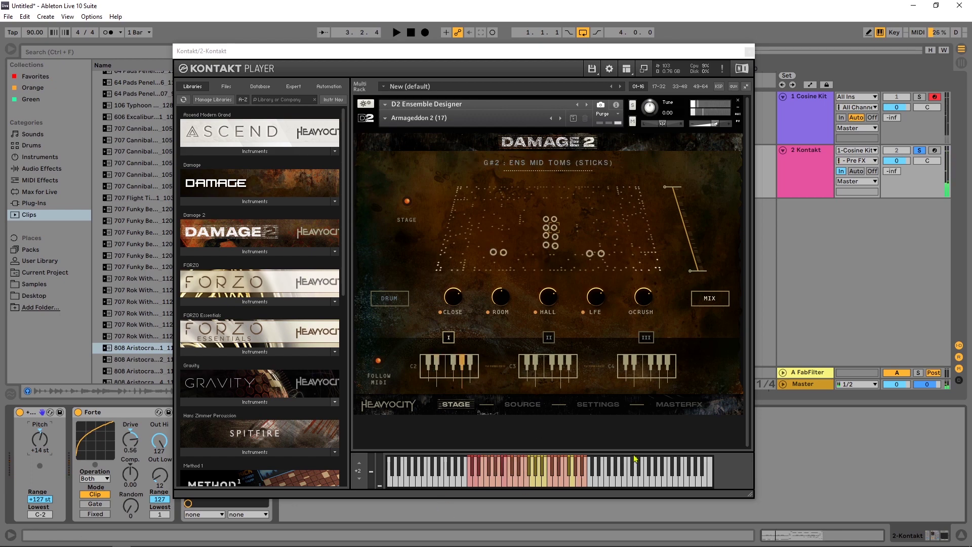
pyautogui.press('space')
pyautogui.moveTo(342, 51); pyautogui.dragTo(418, 241)
# Move the Kontakt window back up and browse Damage 2's preset and instrument lists.
pyautogui.click(468, 104)
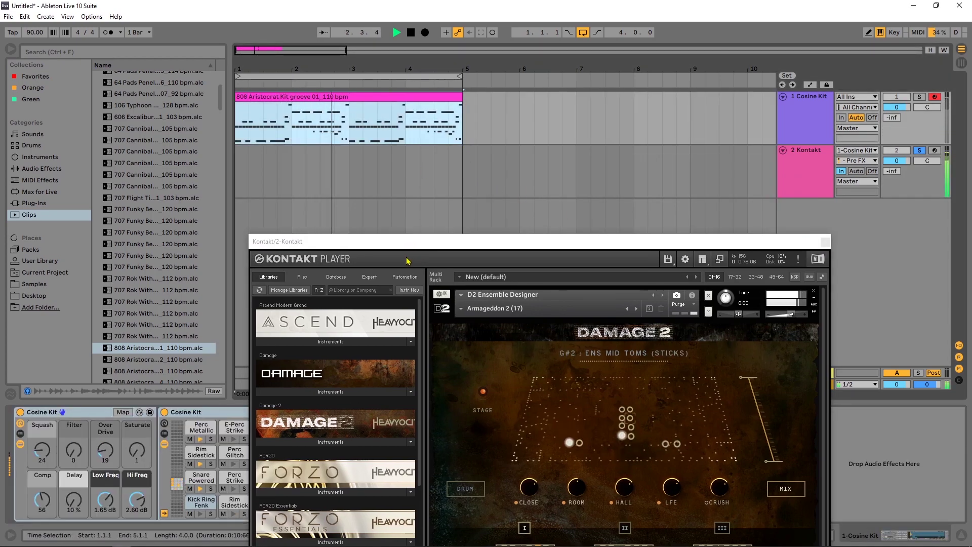
pyautogui.moveTo(461, 241); pyautogui.dragTo(550, 63)
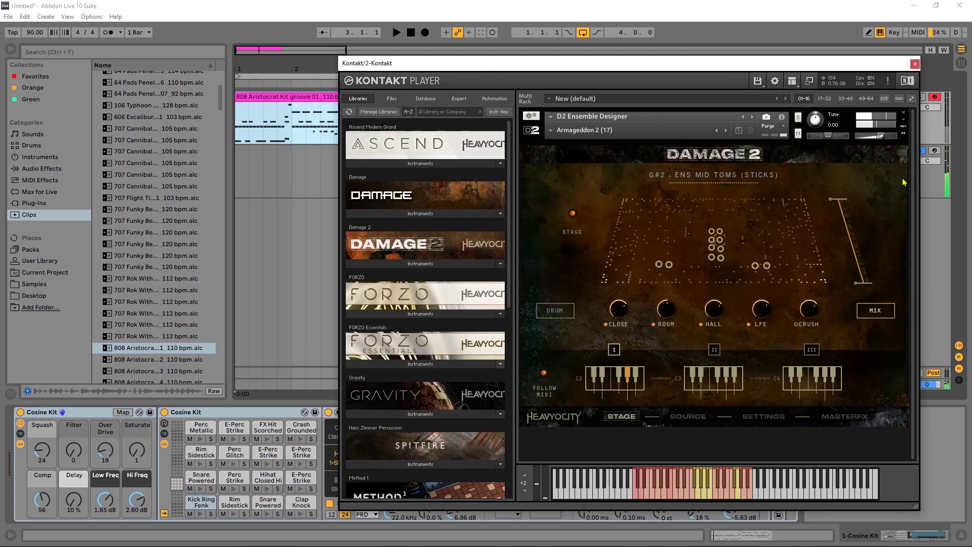
pyautogui.click(286, 172)
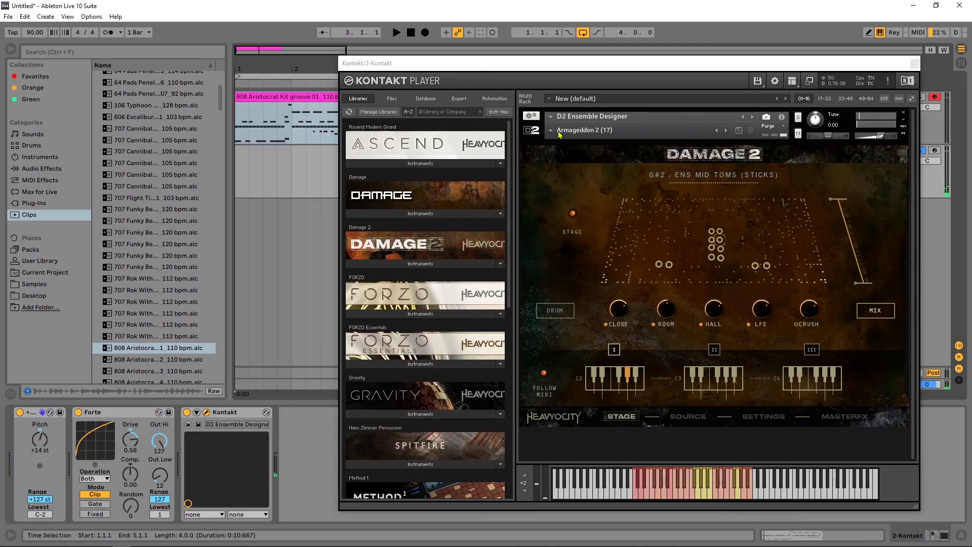
pyautogui.click(559, 133)
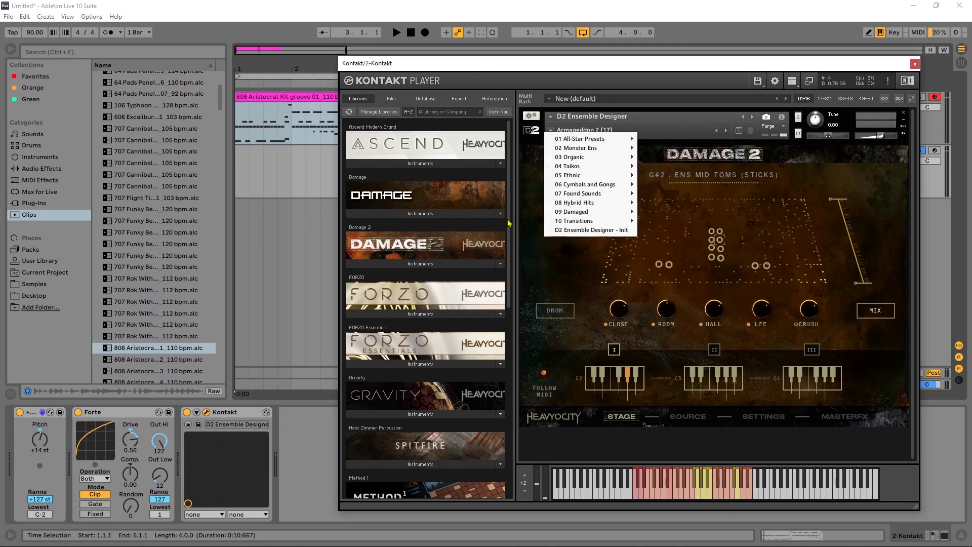
pyautogui.click(460, 265)
pyautogui.click(459, 265)
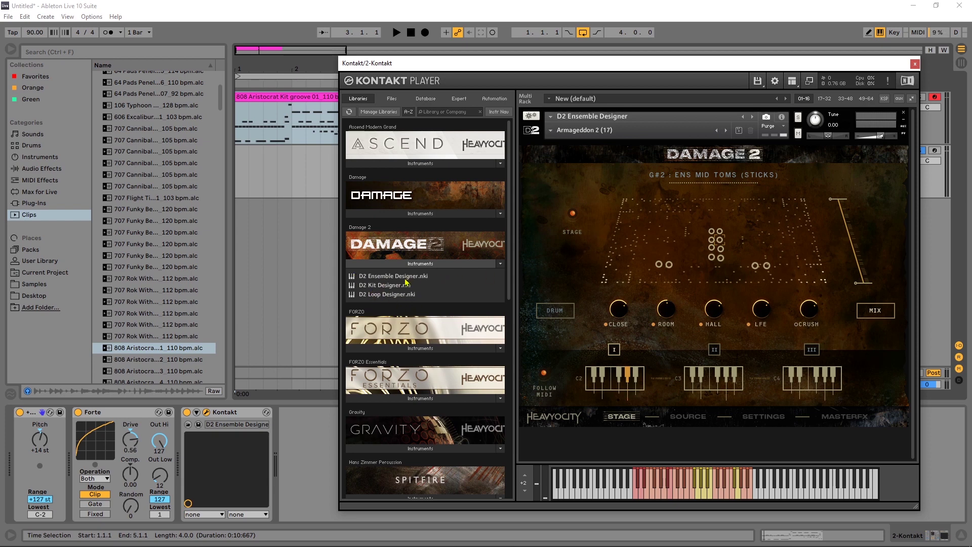
# Load the Ensemble Ethnic Stick Hits - Performance (6) preset from 05 Ethnic.
pyautogui.click(551, 131)
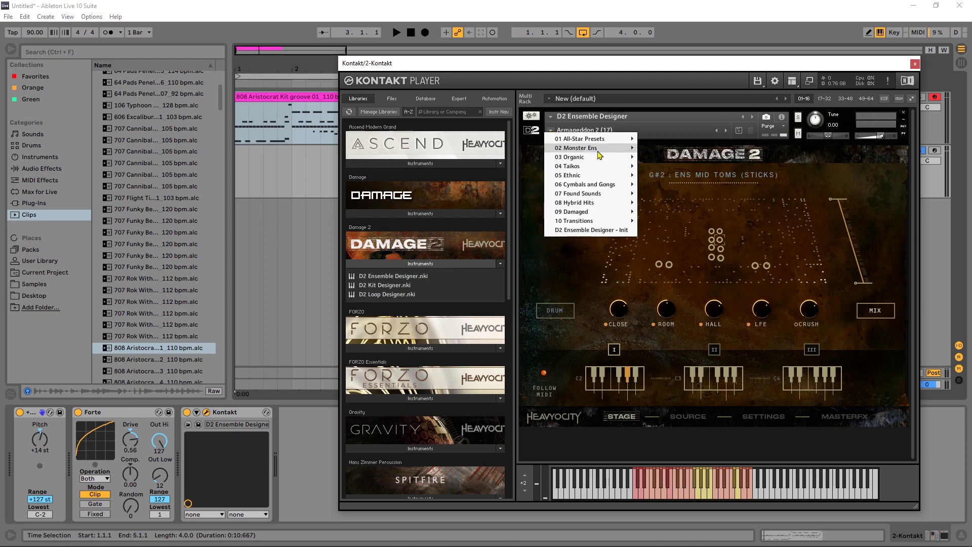
pyautogui.moveTo(580, 180)
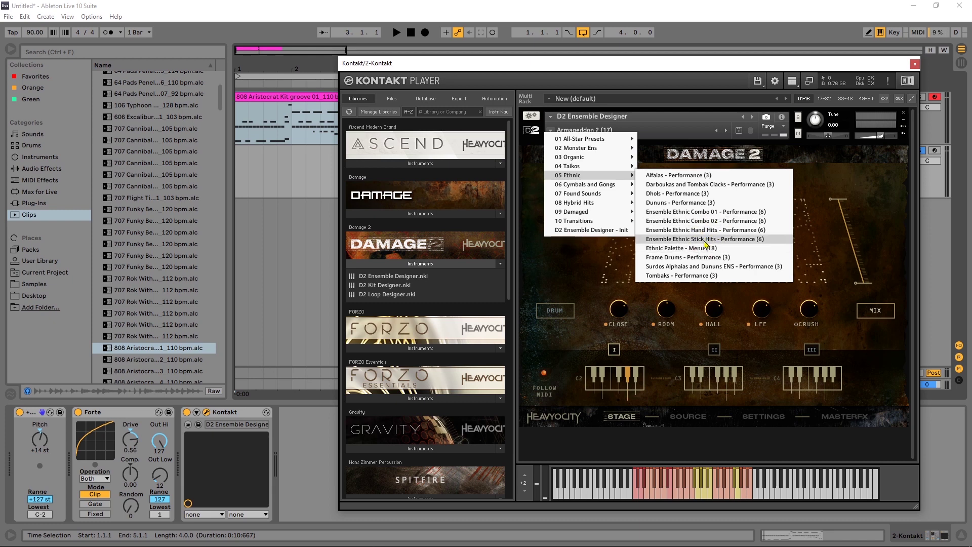
pyautogui.click(706, 239)
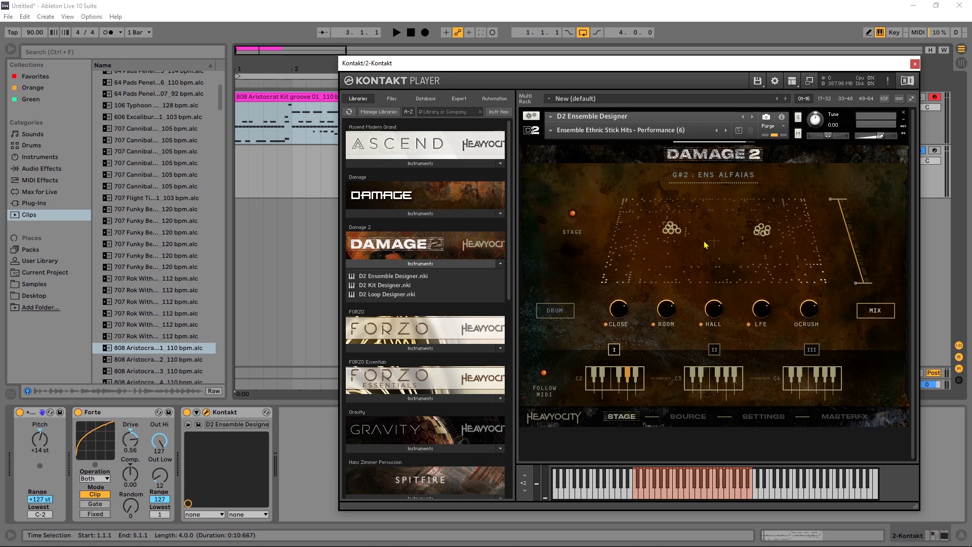
# Play the groove with the Ethnic Stick Hits preset, then open Damage 2's Settings page.
pyautogui.press('space')
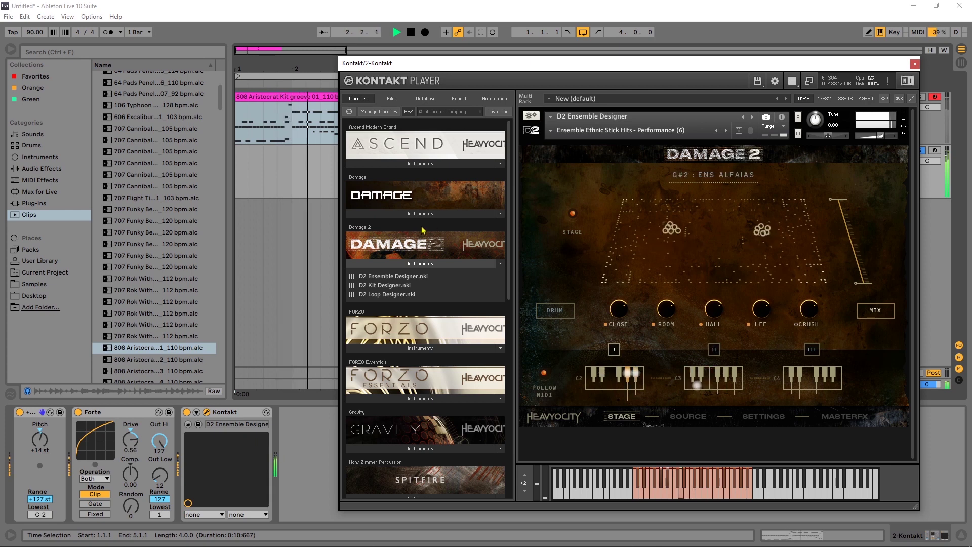
pyautogui.press('space')
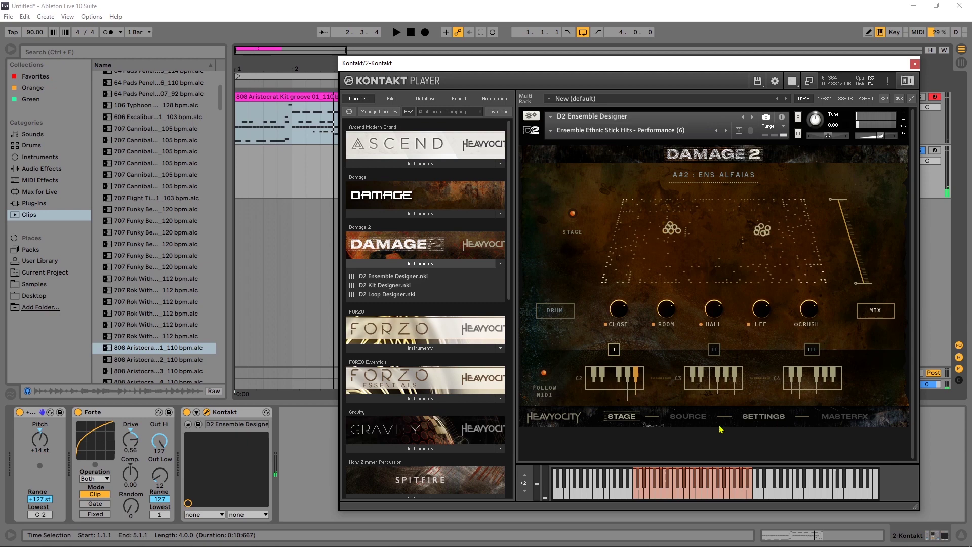
pyautogui.click(763, 416)
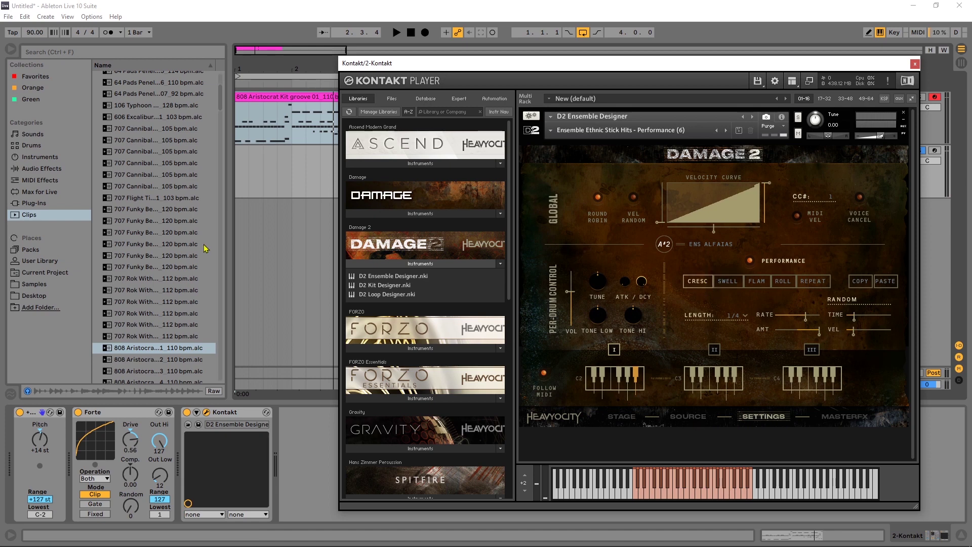
# Load 01 All-Star Presets > Big Screen Ensembles (12) and play it against the groove.
pyautogui.click(550, 134)
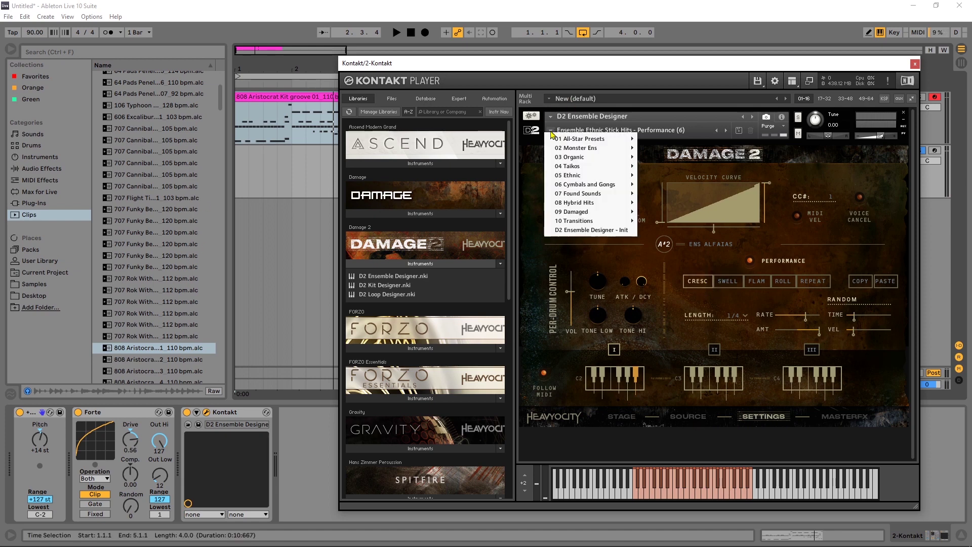
pyautogui.moveTo(565, 139)
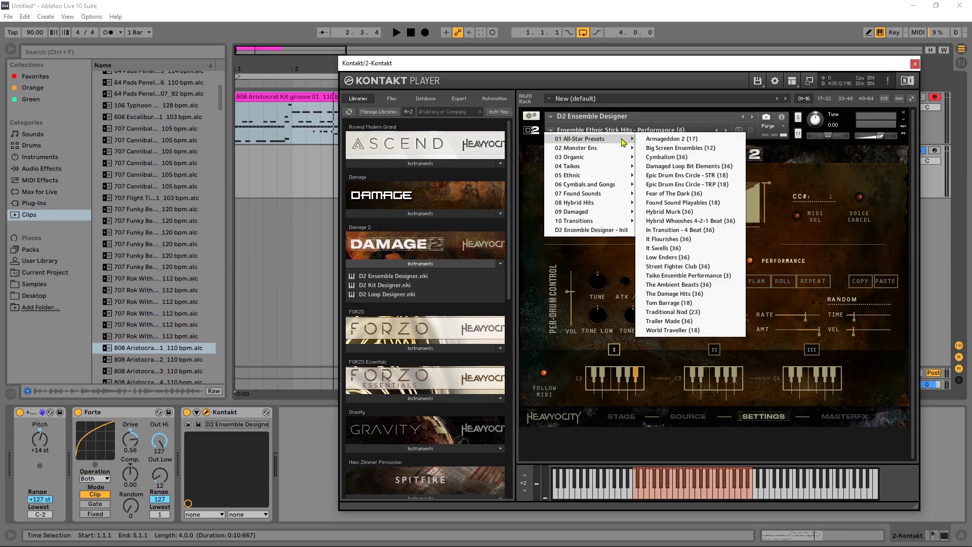
pyautogui.click(714, 148)
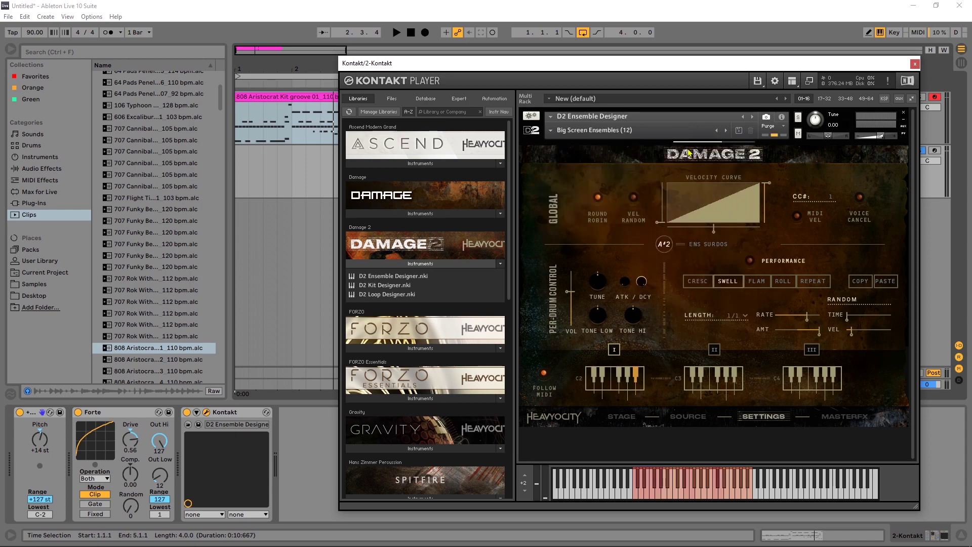
pyautogui.press('space')
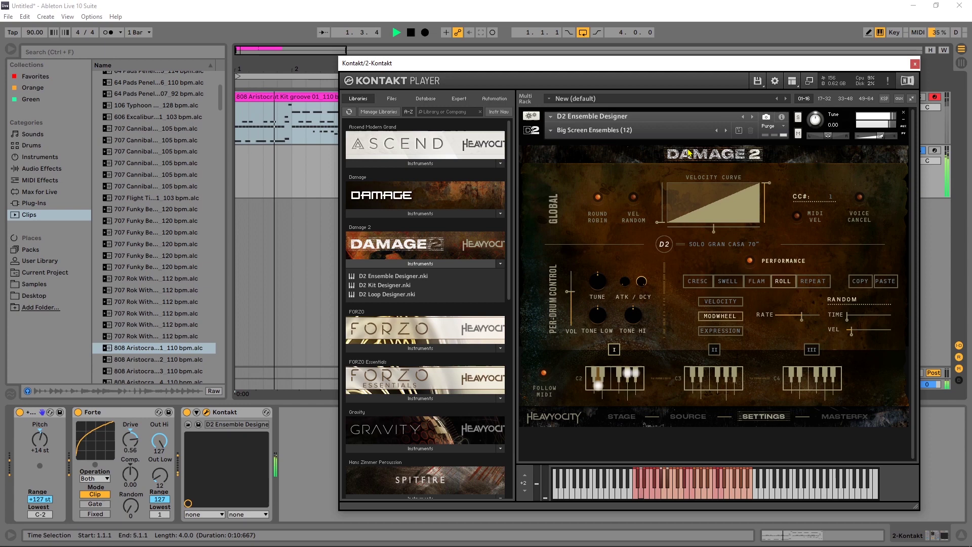
# Return Damage 2 to its stage view, set Pitch transpose to +12 st and audition the groove.
pyautogui.click(622, 415)
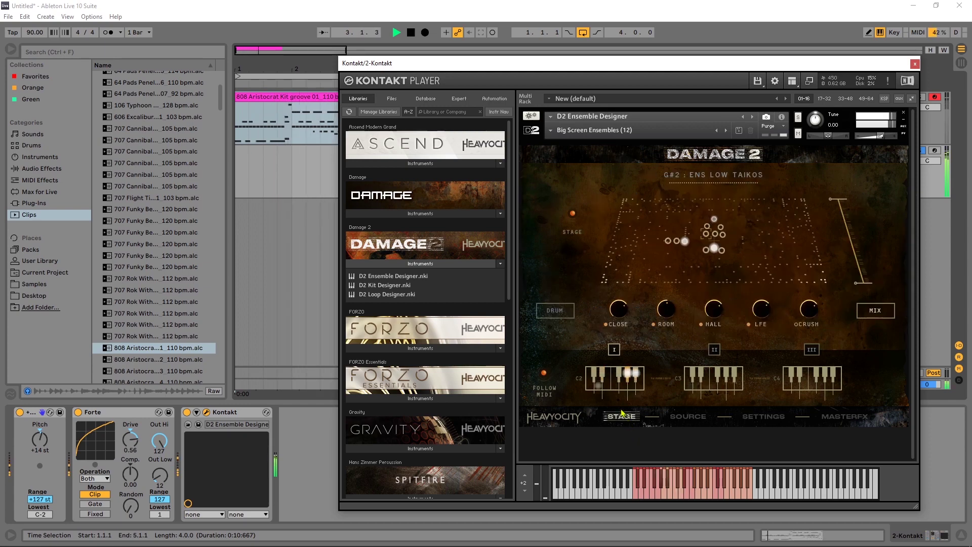
pyautogui.press('space')
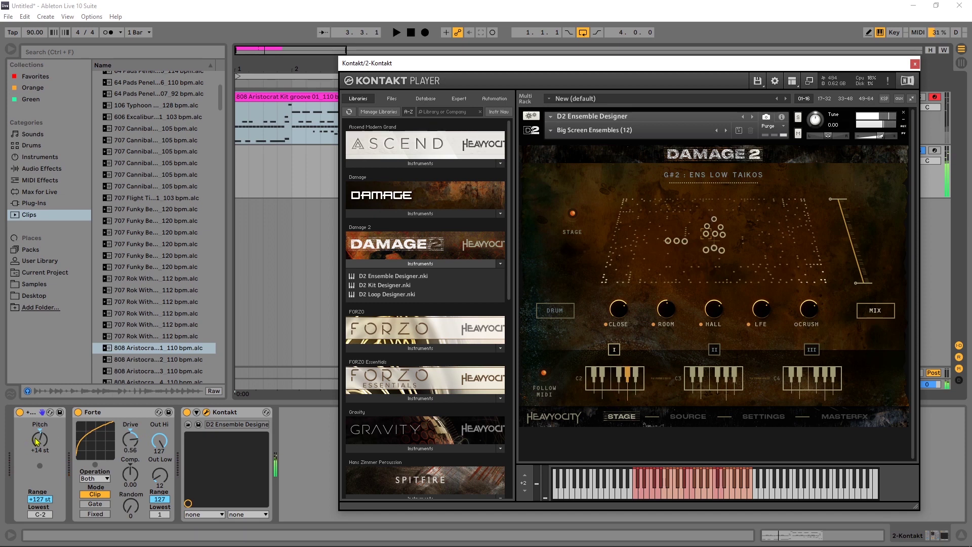
pyautogui.click(36, 441)
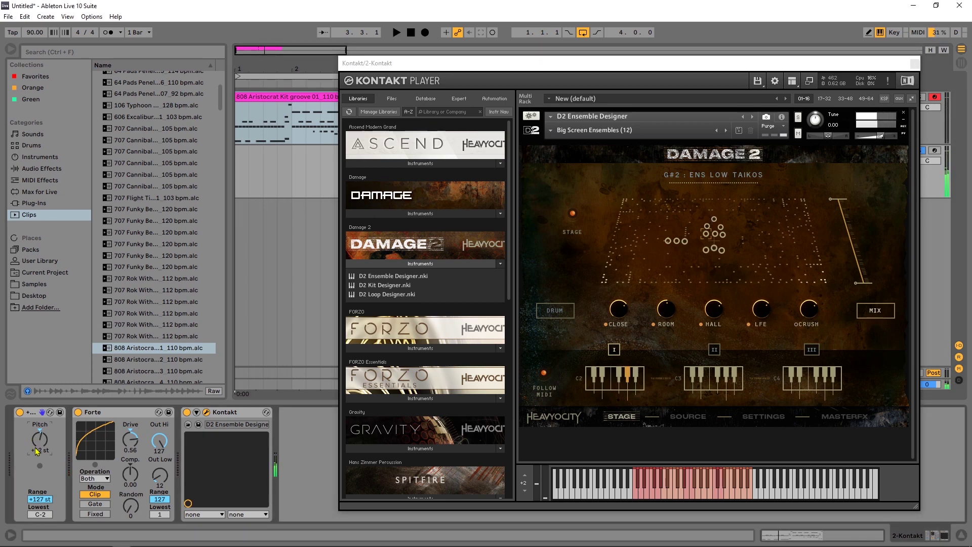
pyautogui.press('space')
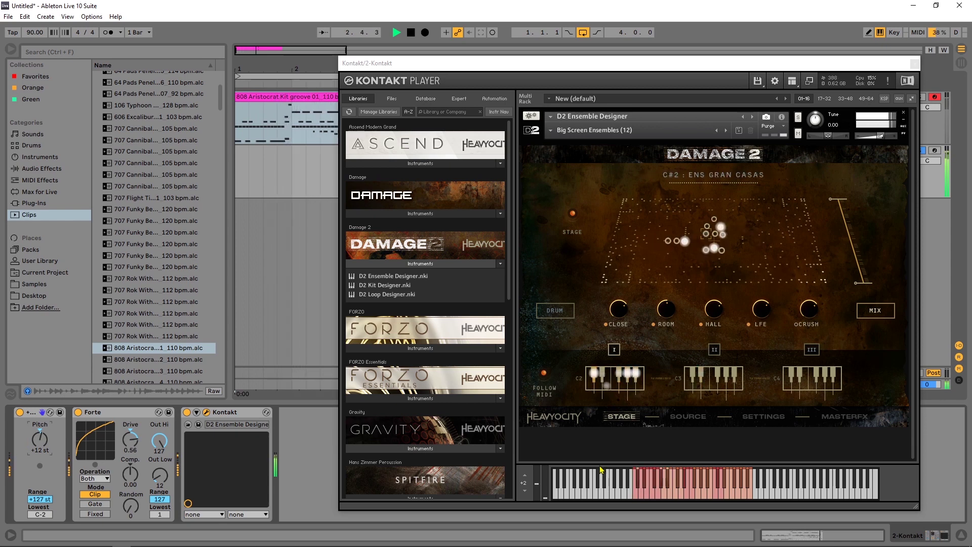
pyautogui.press('space')
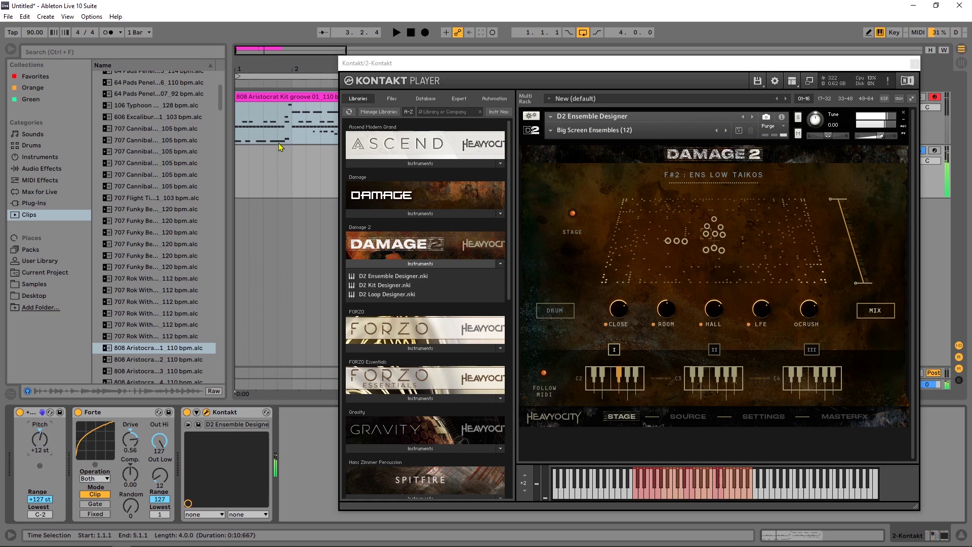
# Double the groove clip to 4 bars and play it while moving Kontakt aside, then stop.
pyautogui.doubleClick(270, 97)
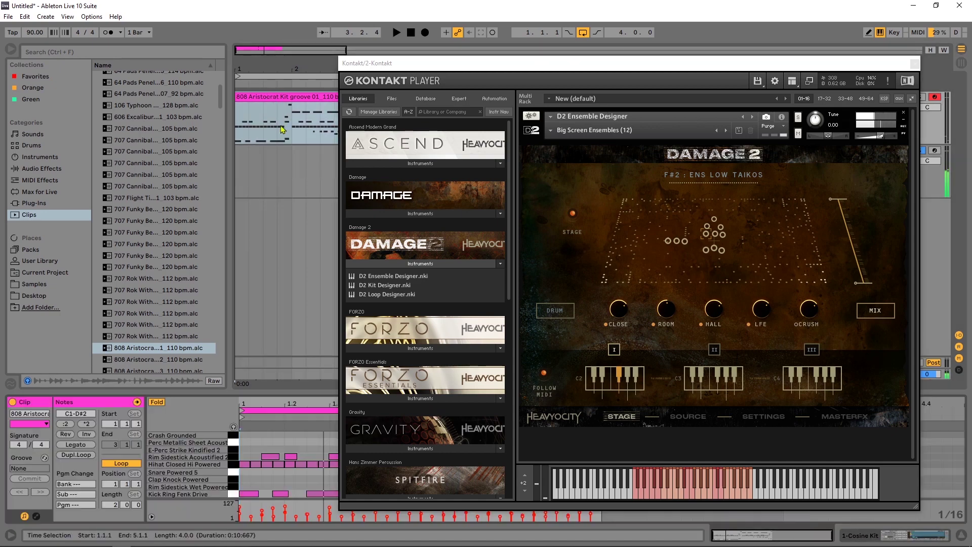
pyautogui.click(87, 423)
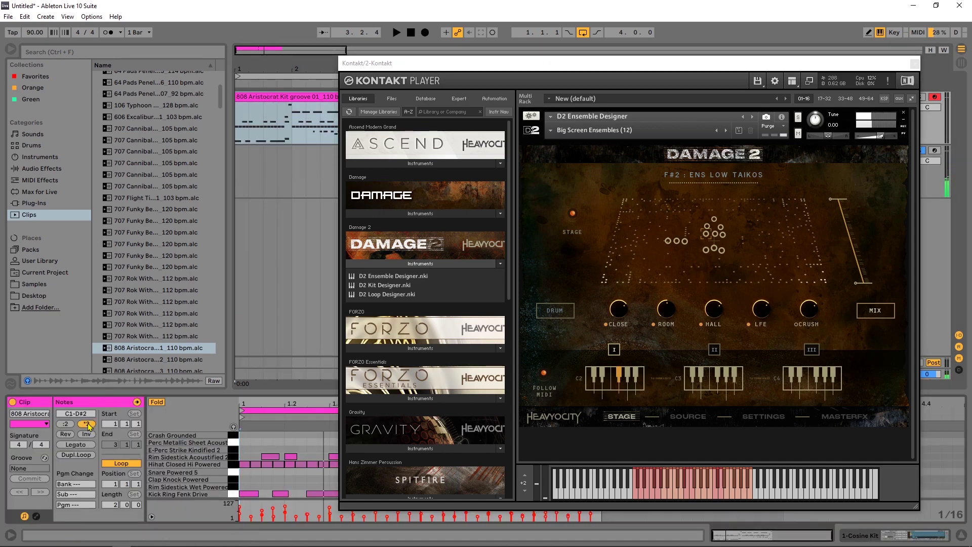
pyautogui.click(270, 99)
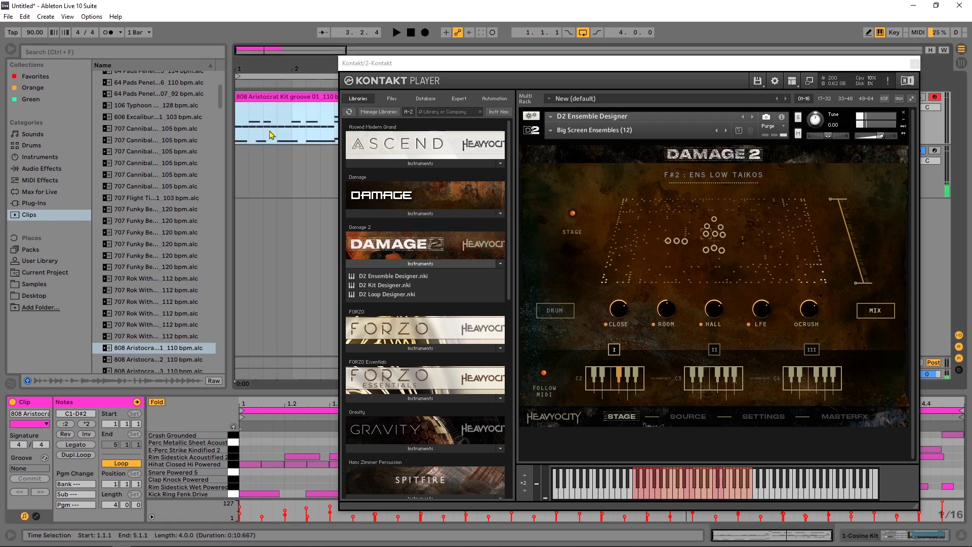
pyautogui.press('space')
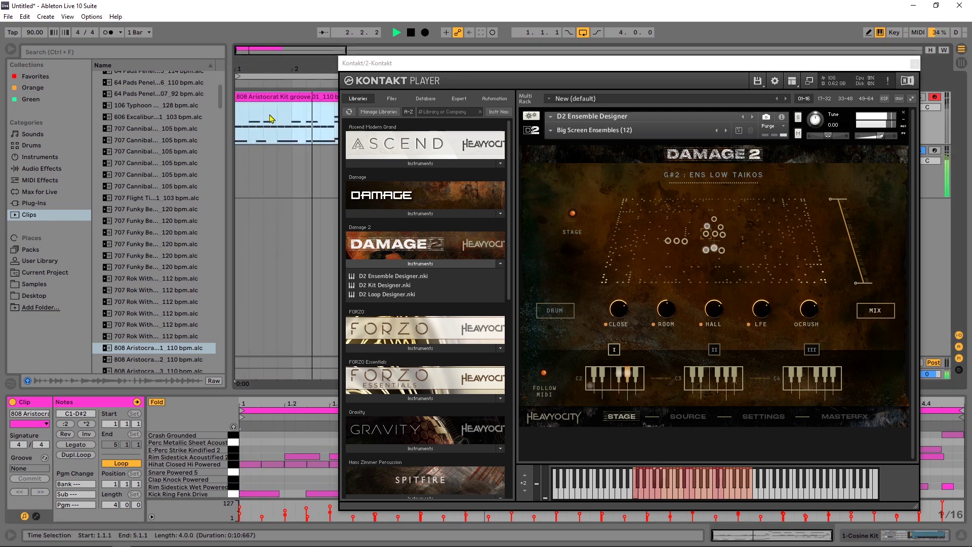
pyautogui.moveTo(395, 63); pyautogui.dragTo(557, 53)
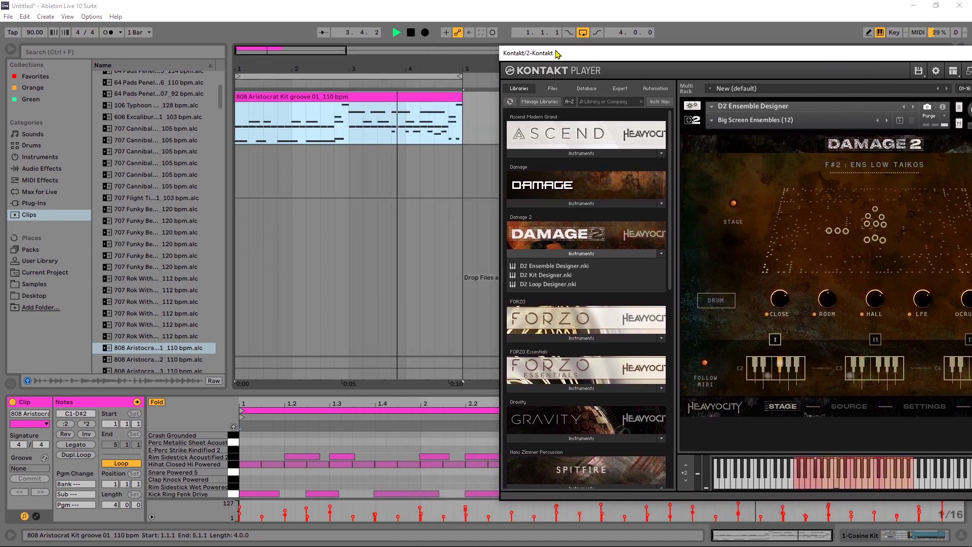
pyautogui.moveTo(557, 54); pyautogui.dragTo(543, 49)
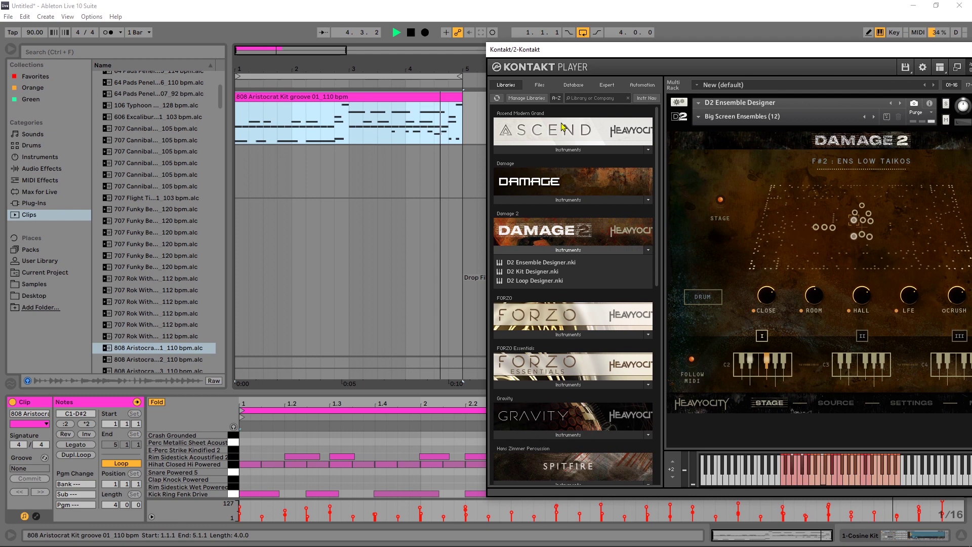
pyautogui.press('space')
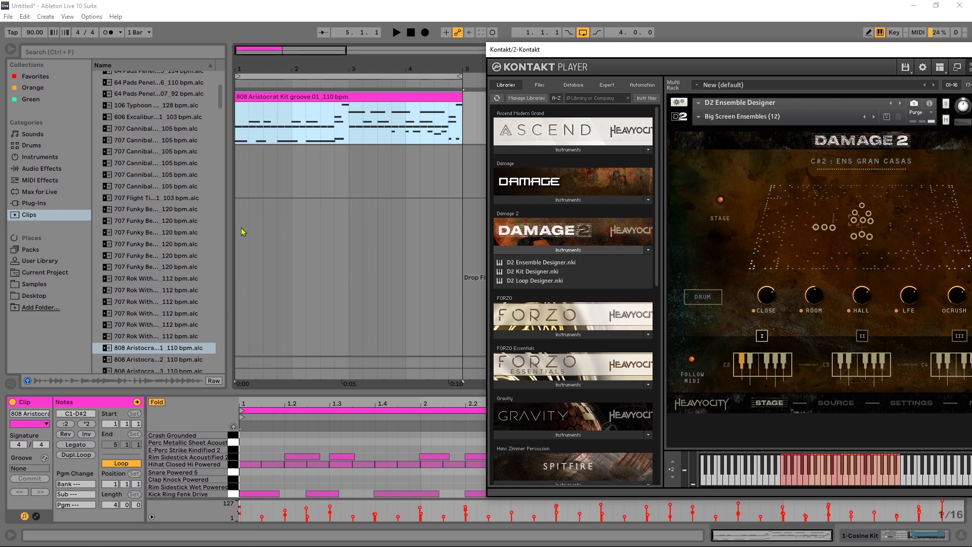
# Halve the 808 Aristocrat groove clip back to a 2-bar loop ending at 3.1.1 and play it.
pyautogui.click(65, 424)
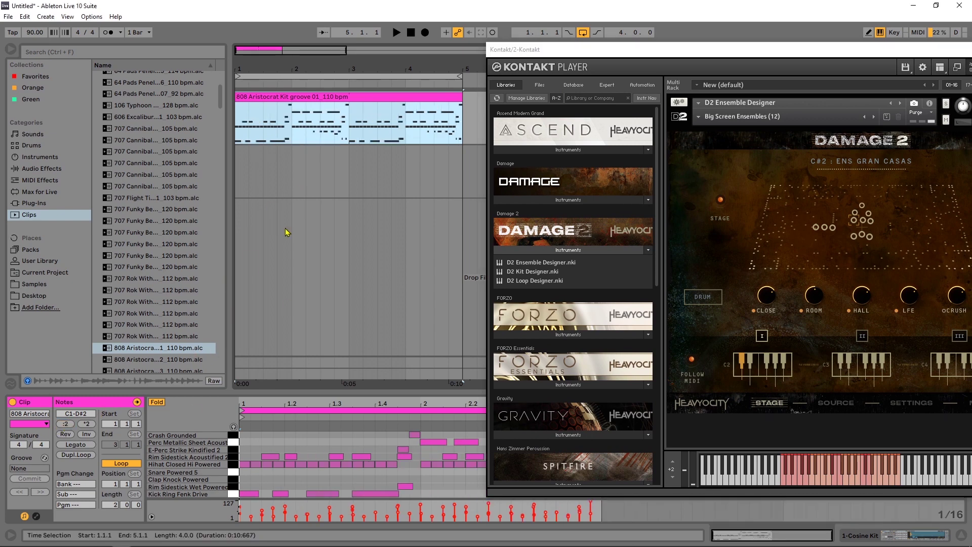
pyautogui.press('space')
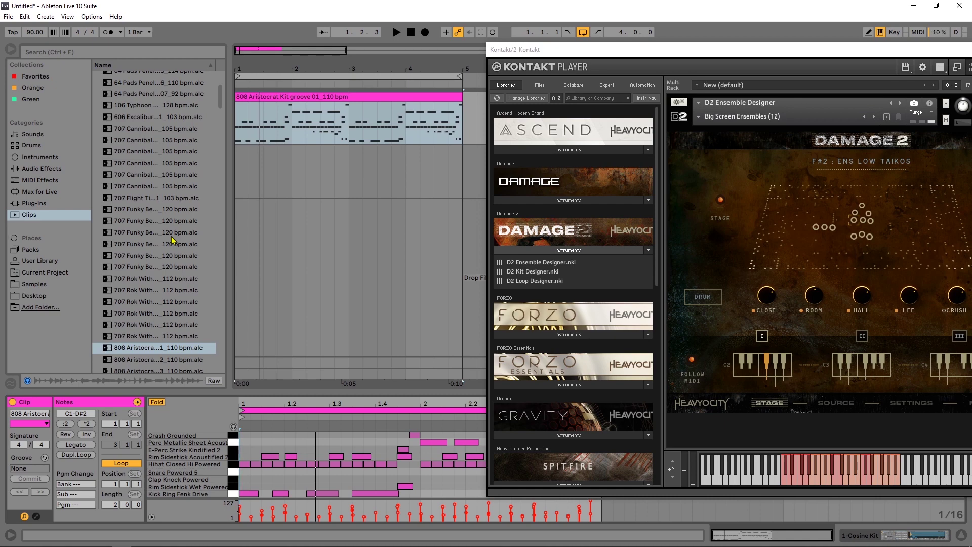
# Preview Anxious Animals, then drag Acrohymn.alc onto track 1 over the 808 Aristocrat groove.
pyautogui.scroll(-10, 171, 232)
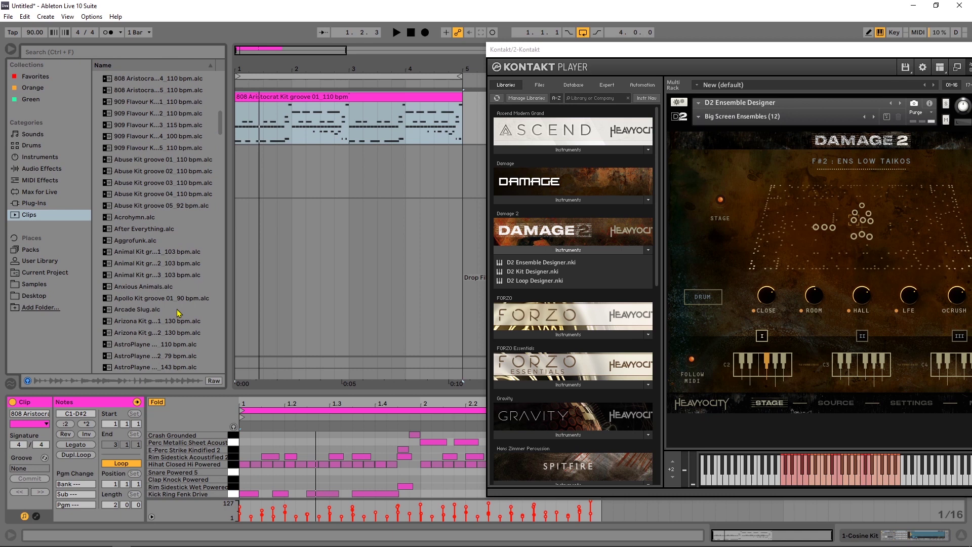
pyautogui.click(137, 290)
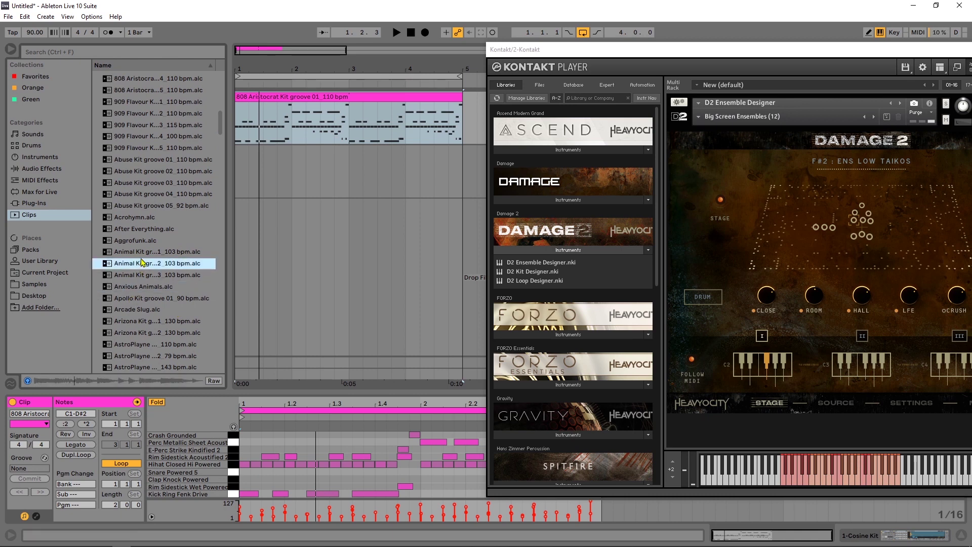
pyautogui.click(140, 216)
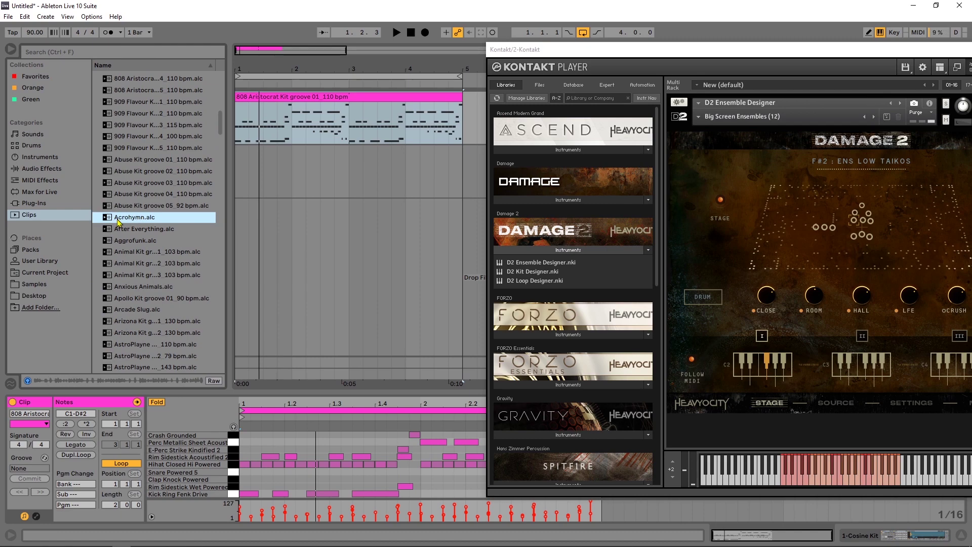
pyautogui.moveTo(118, 222); pyautogui.dragTo(326, 130)
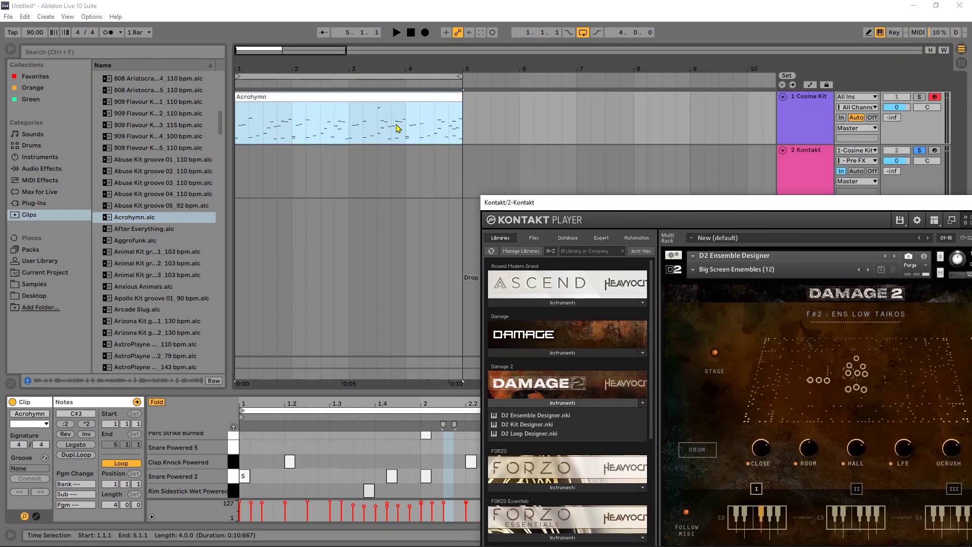
# Select the Cosine Kit track, move the Kontakt window to the top, and start Acrohymn playback.
pyautogui.click(815, 128)
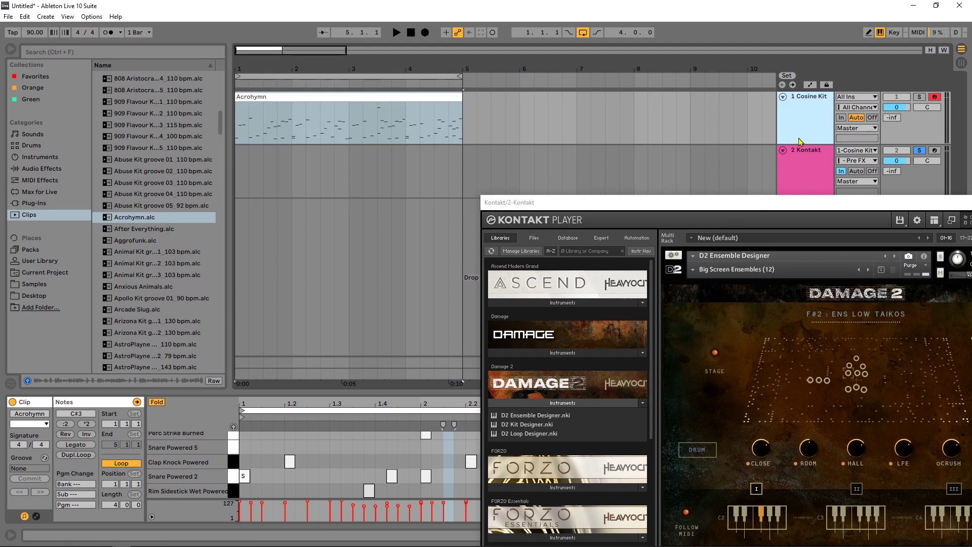
pyautogui.click(772, 211)
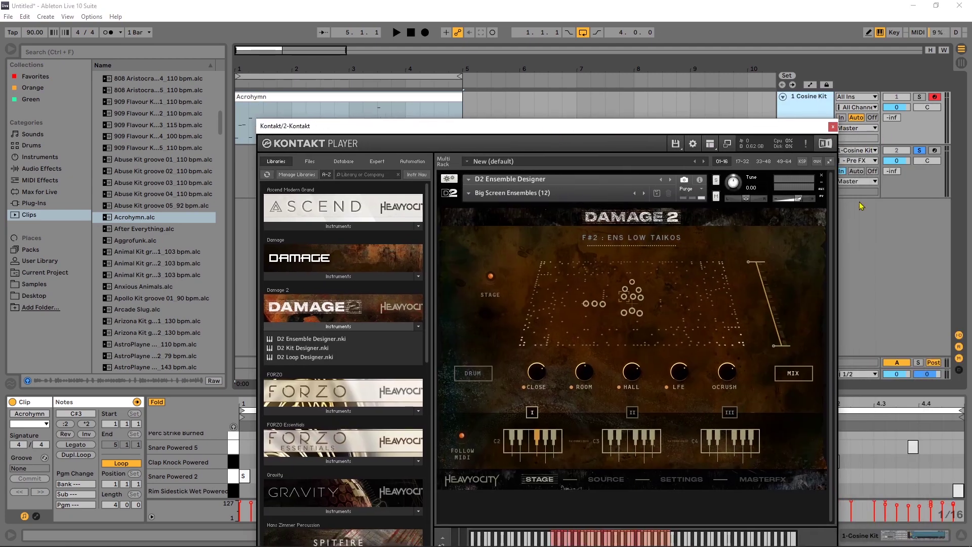
pyautogui.click(261, 104)
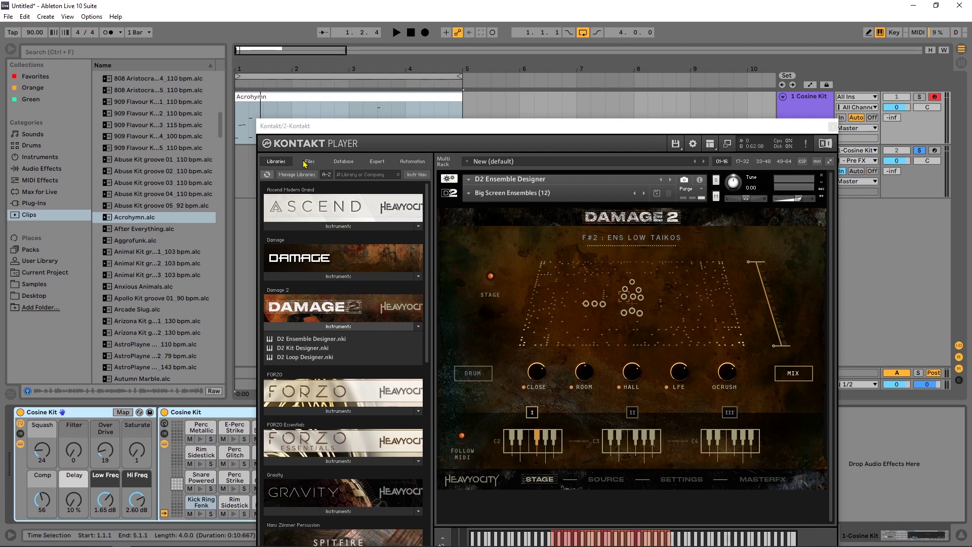
pyautogui.moveTo(376, 133); pyautogui.dragTo(503, 50)
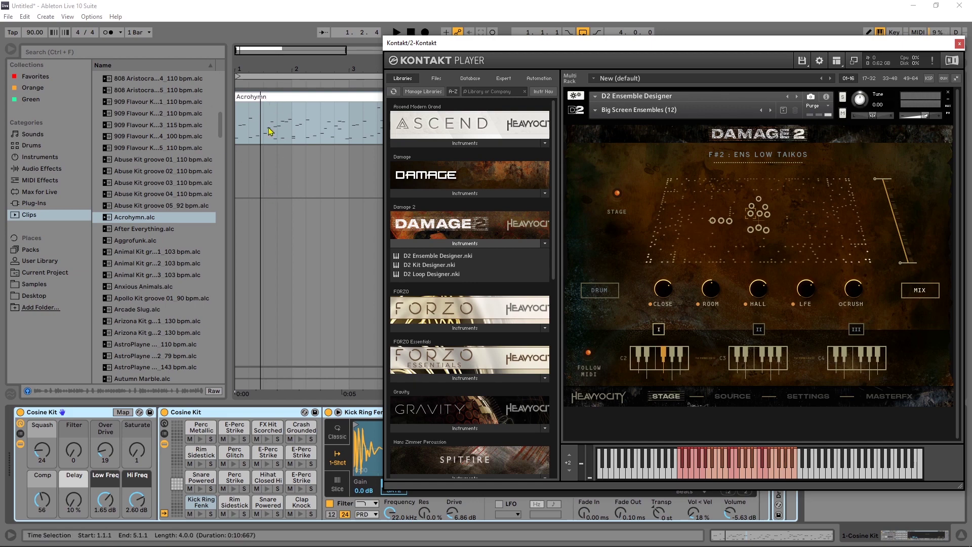
pyautogui.press('space')
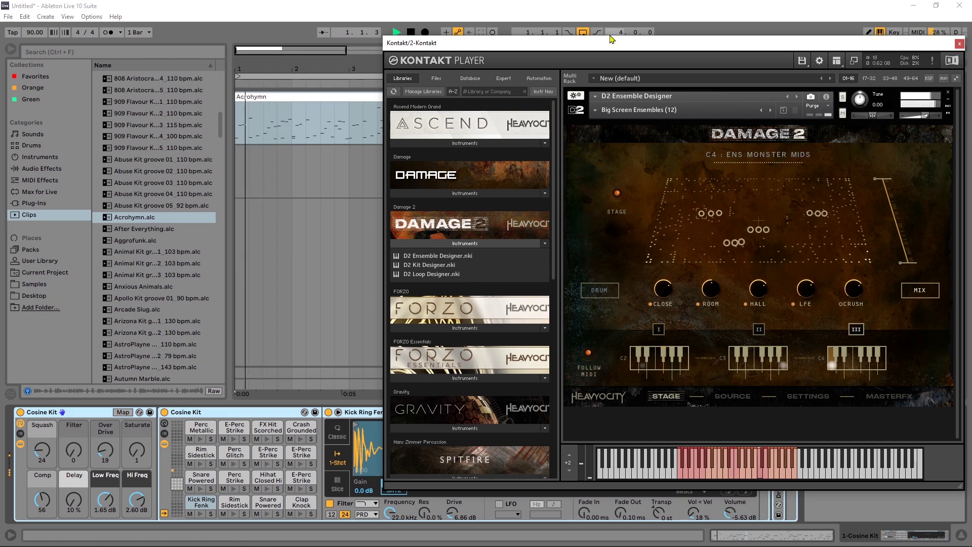
pyautogui.moveTo(606, 47); pyautogui.dragTo(563, 48)
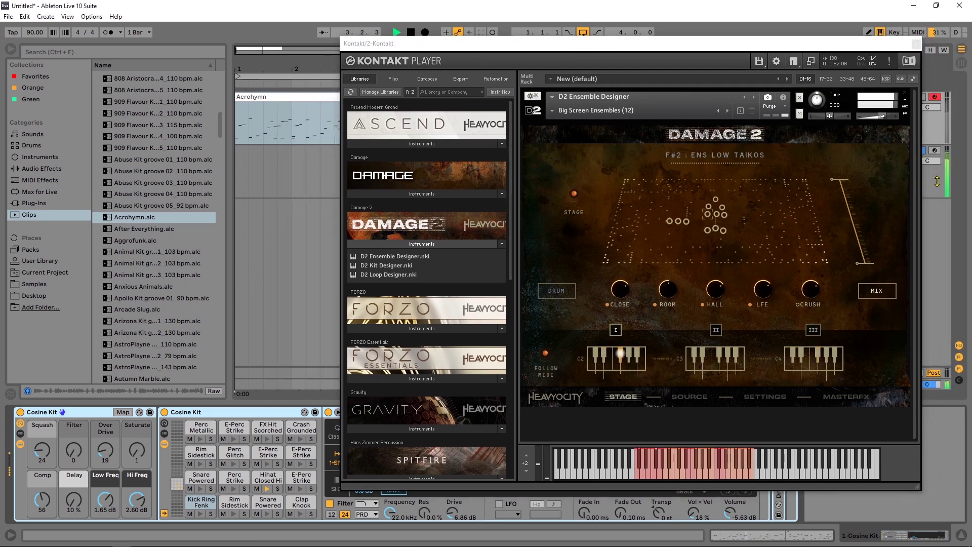
# Double the Acrohymn clip's loop to 8 bars in its Notes panel while auditioning.
pyautogui.click(937, 257)
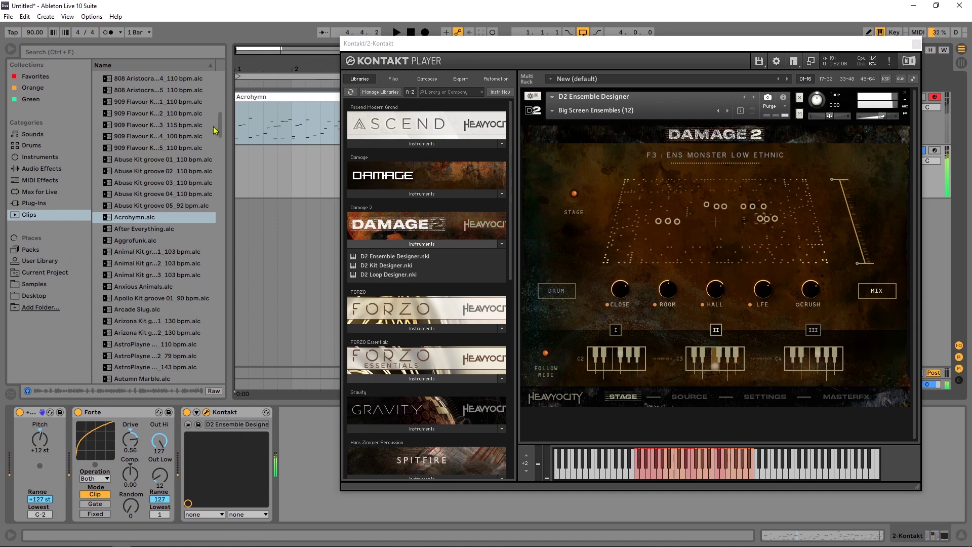
pyautogui.click(274, 122)
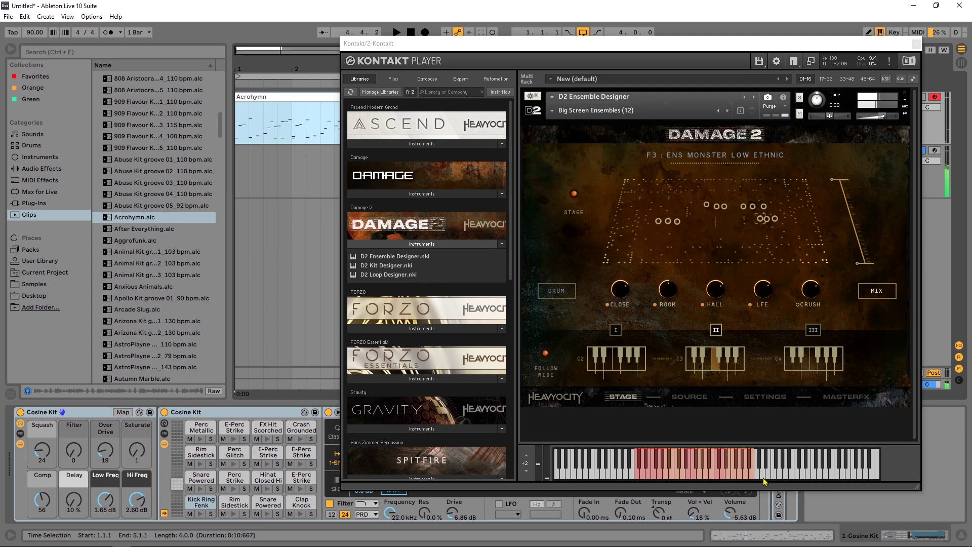
pyautogui.hotkey('shift', 'Tab')
pyautogui.press('space')
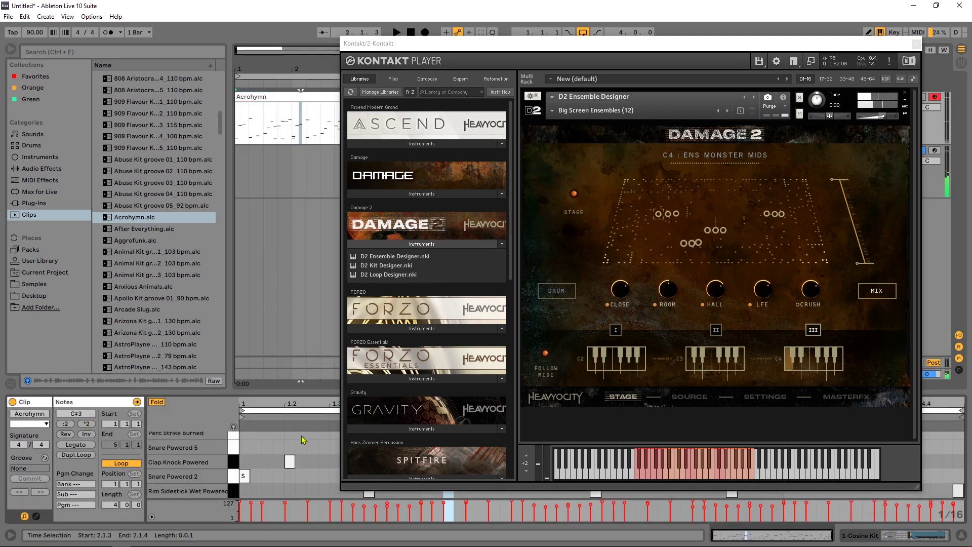
pyautogui.click(88, 425)
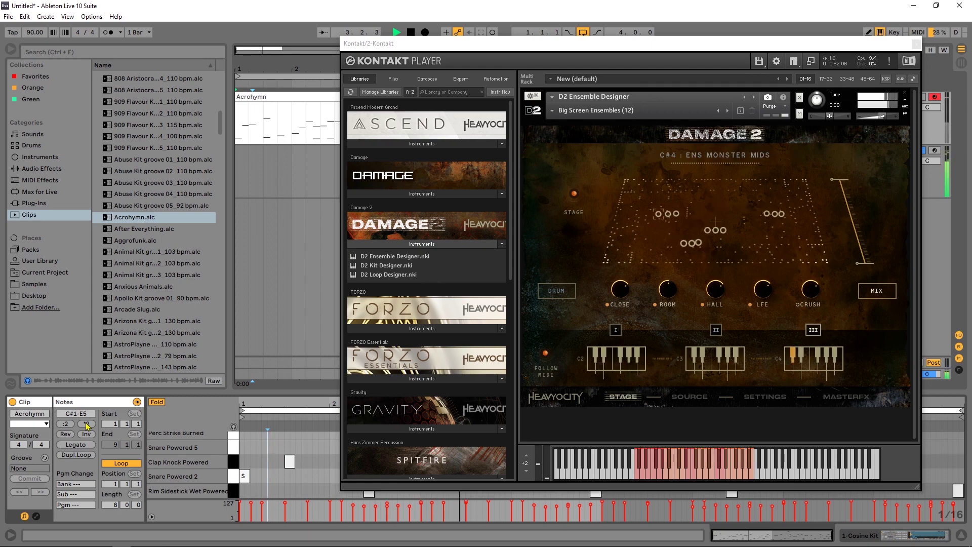
pyautogui.press('space')
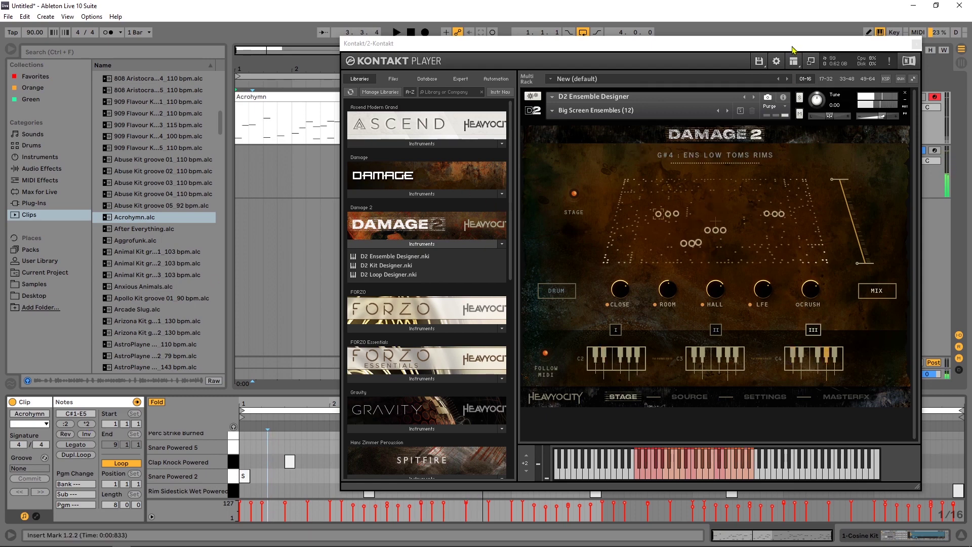
# Move the Kontakt window to the lower right and delete the Cosine Kit from track 1.
pyautogui.moveTo(385, 43); pyautogui.dragTo(82, 59)
pyautogui.moveTo(608, 61); pyautogui.dragTo(889, 244)
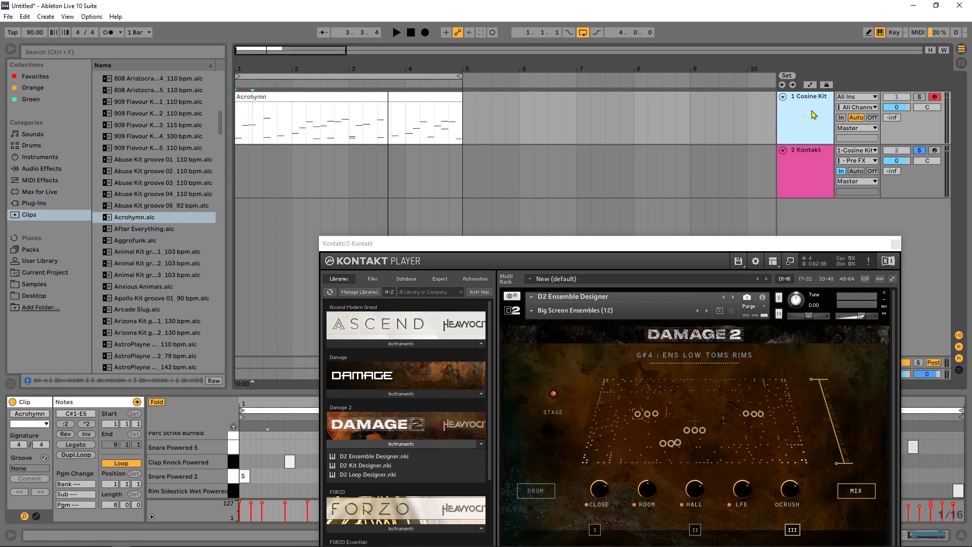
pyautogui.click(907, 534)
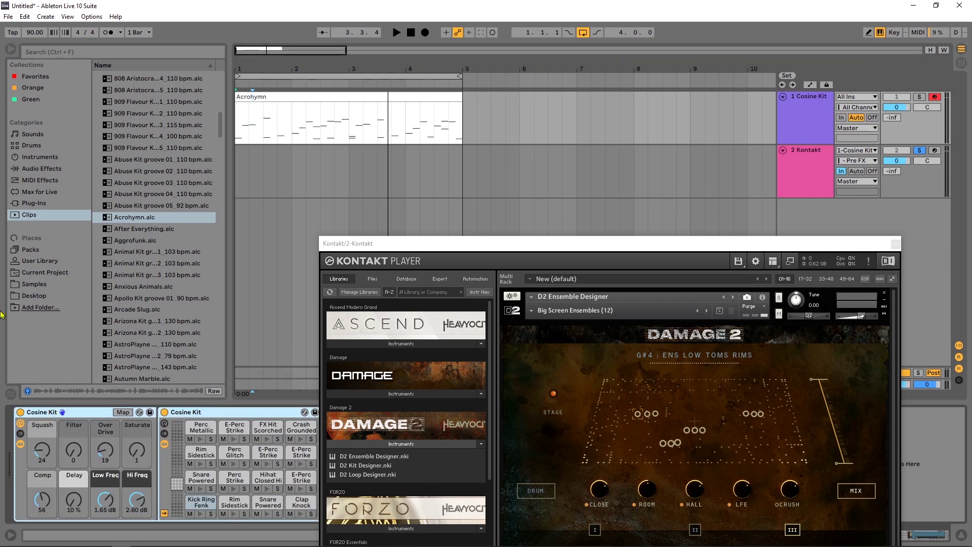
pyautogui.press('Delete')
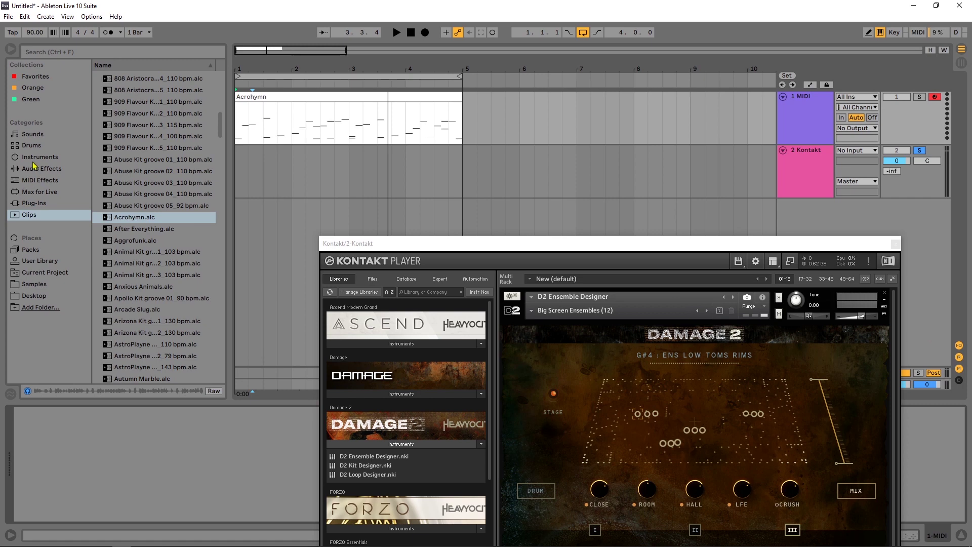
# Load an empty Drum Rack on track 1 and feed its 1-Drum Rack Post FX MIDI into the Kontakt track.
pyautogui.click(31, 146)
pyautogui.doubleClick(130, 88)
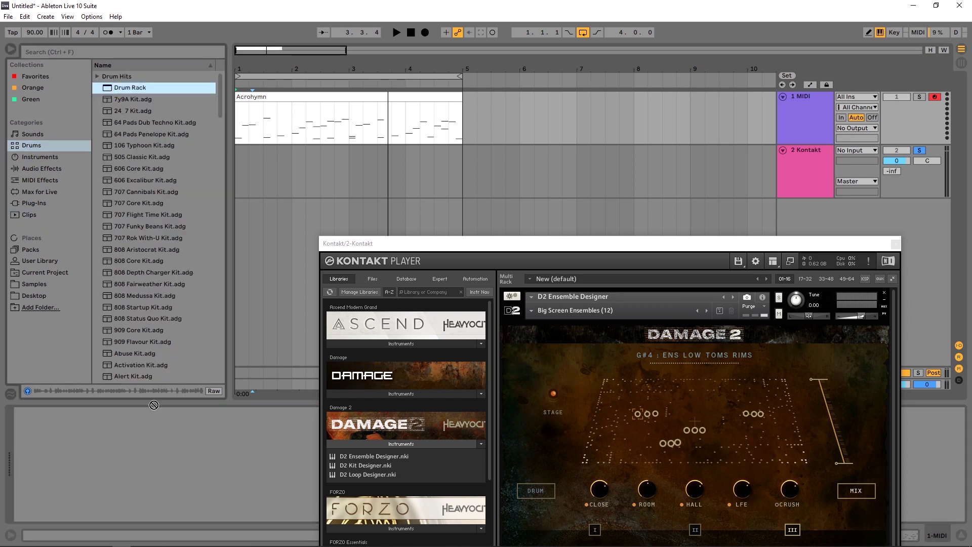
pyautogui.click(852, 152)
pyautogui.click(855, 191)
pyautogui.click(859, 161)
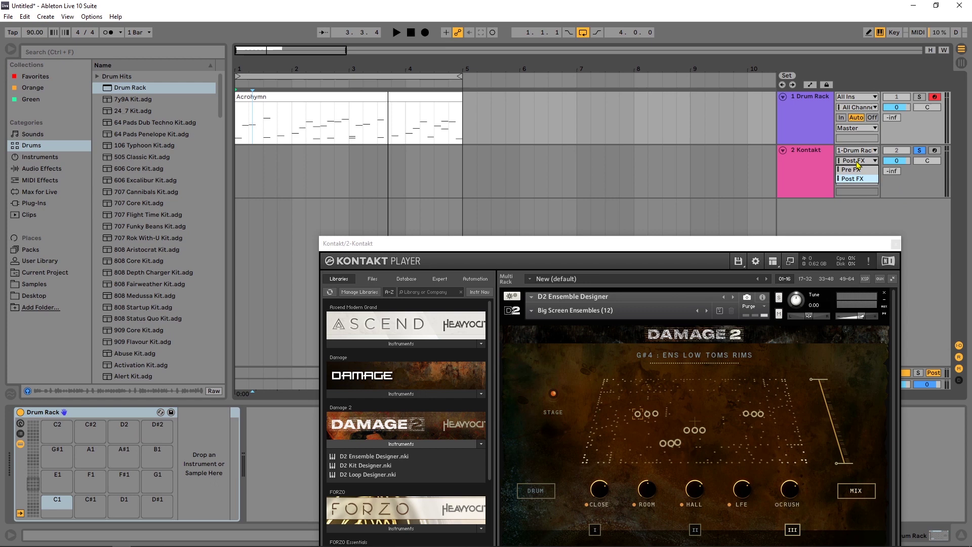
pyautogui.click(853, 178)
# Set the Kontakt track's Monitor to In and start playback.
pyautogui.click(841, 171)
pyautogui.press('space')
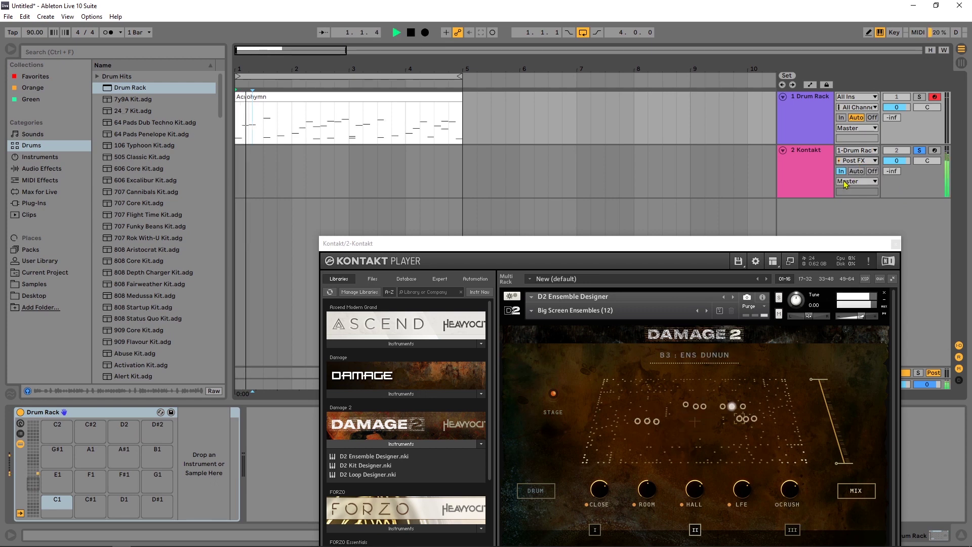
pyautogui.moveTo(695, 248); pyautogui.dragTo(718, 82)
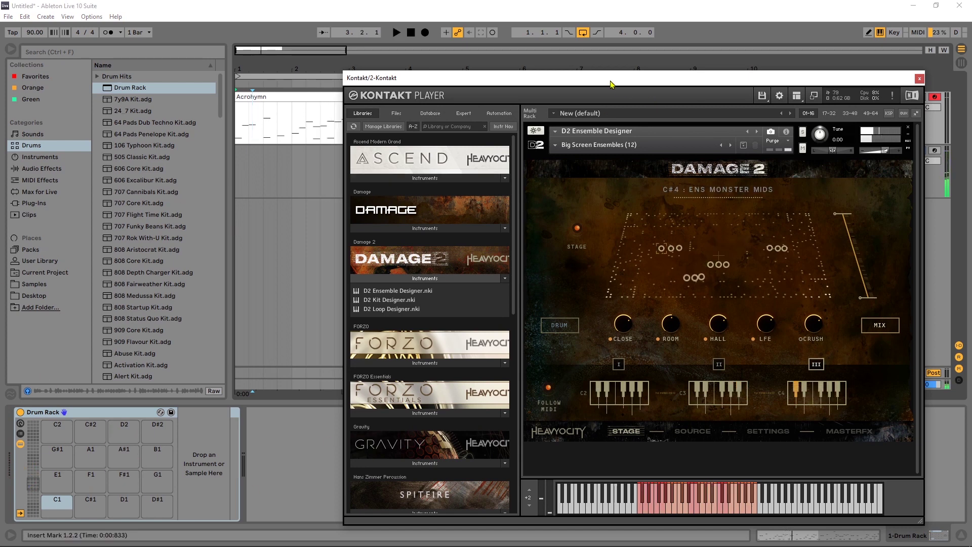
pyautogui.moveTo(611, 84); pyautogui.dragTo(632, 77)
pyautogui.click(260, 165)
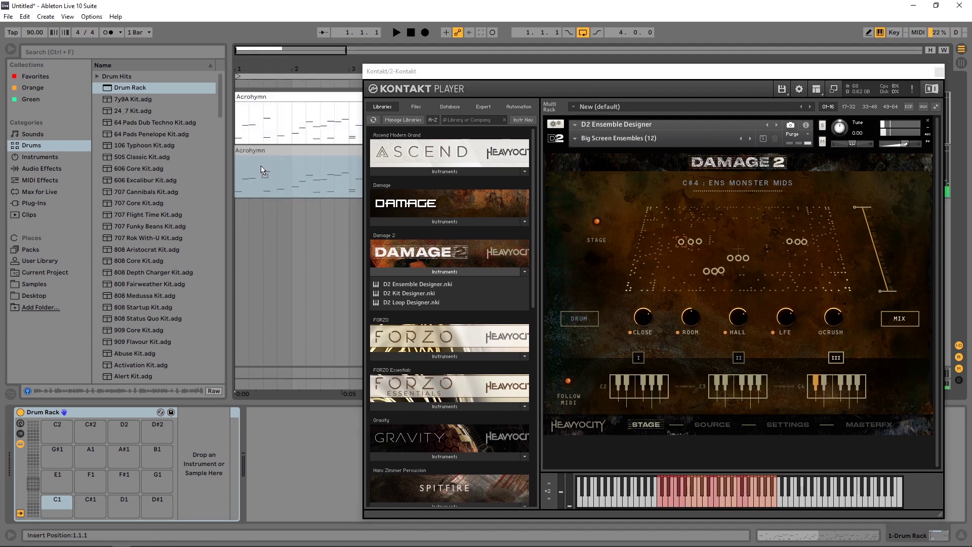
pyautogui.press('Tab')
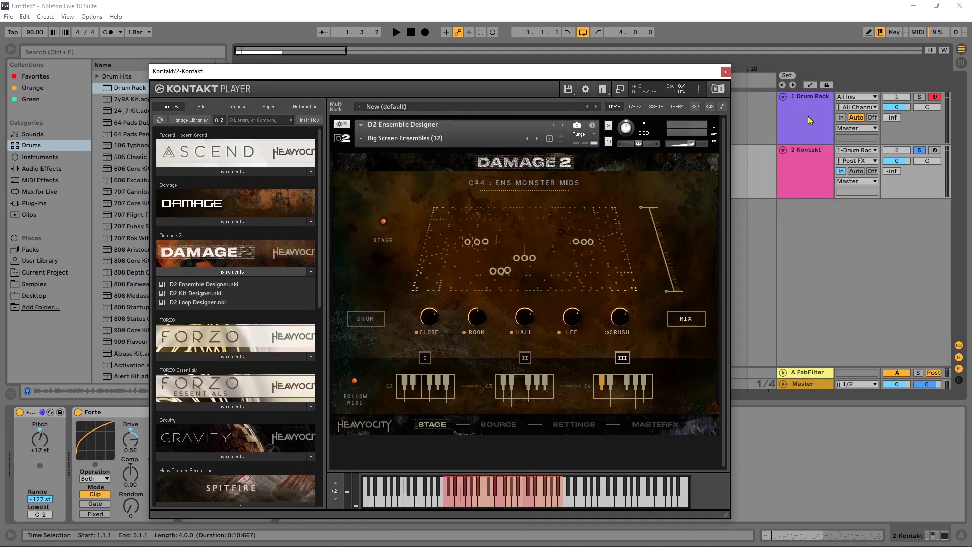
pyautogui.click(857, 151)
pyautogui.click(858, 187)
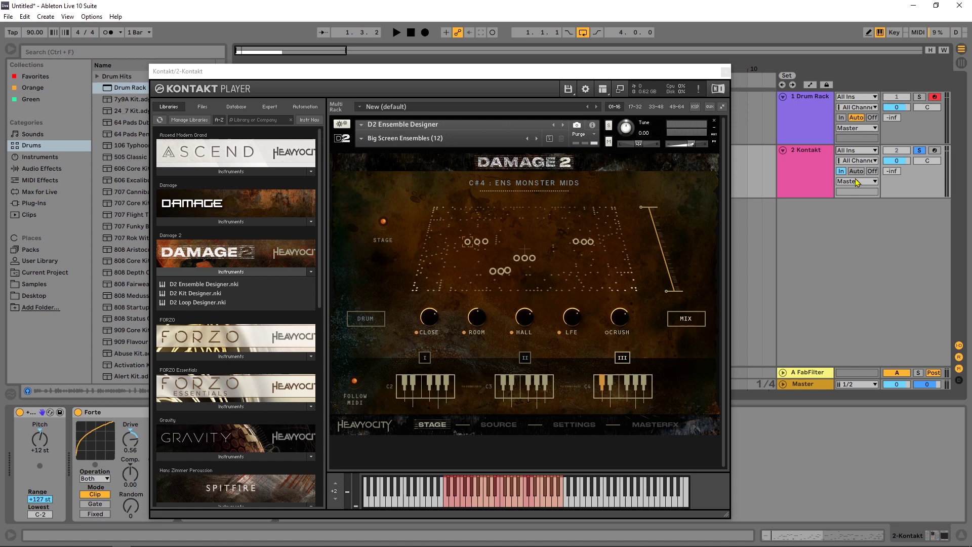
pyautogui.click(856, 171)
pyautogui.press('space')
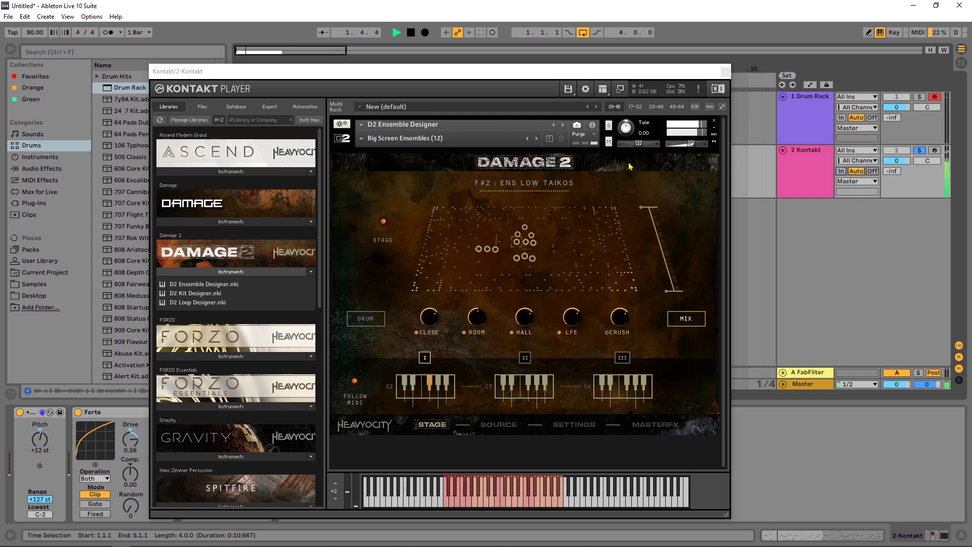
pyautogui.press('space')
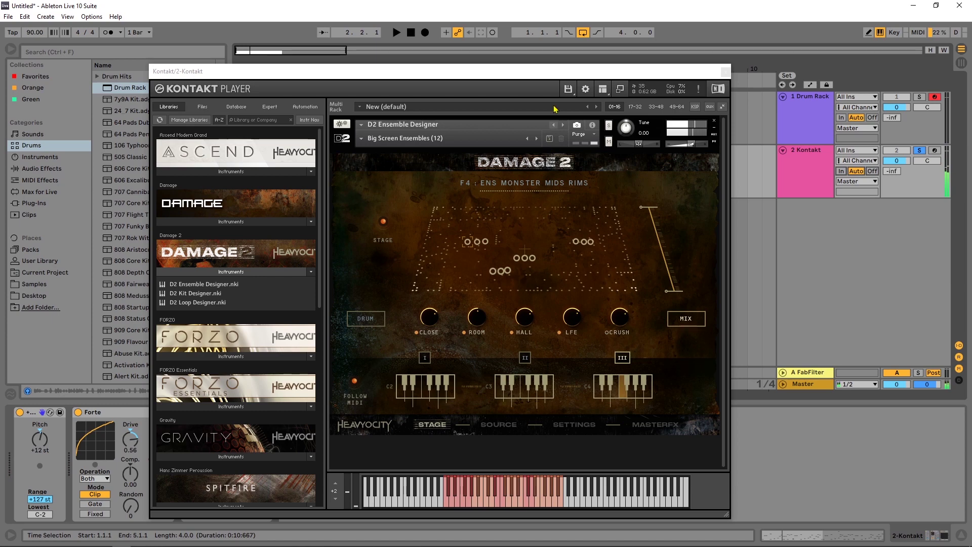
pyautogui.moveTo(552, 71); pyautogui.dragTo(681, 231)
pyautogui.click(416, 122)
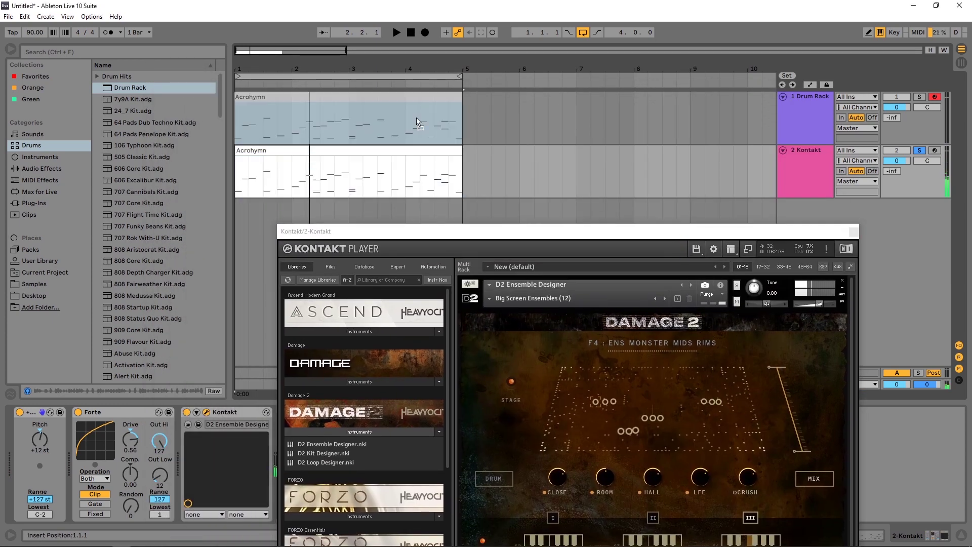
pyautogui.hotkey('ctrl', 'z')
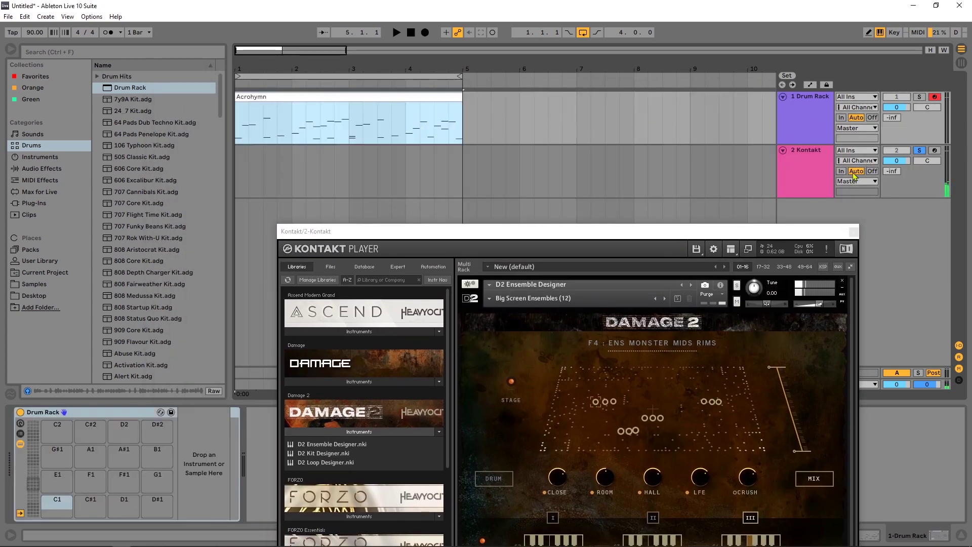
pyautogui.click(857, 151)
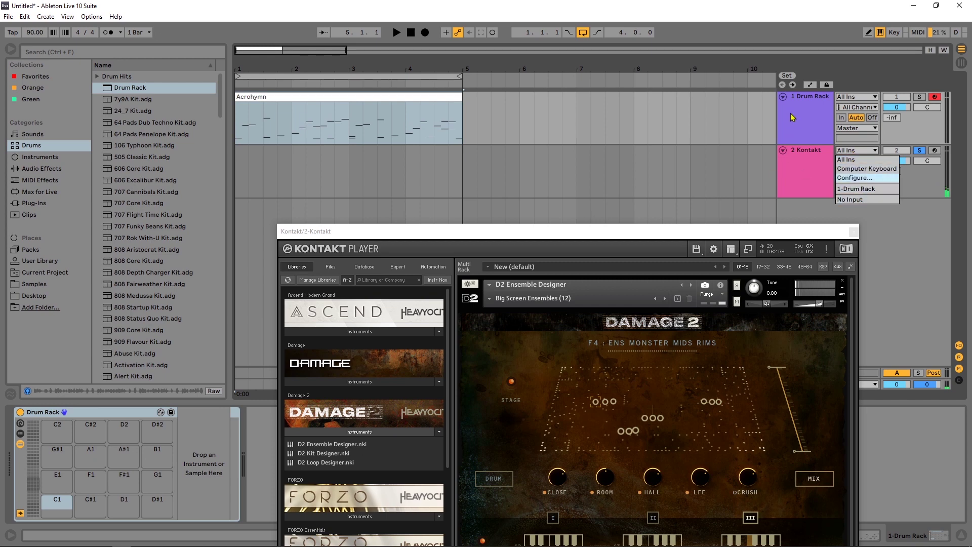
pyautogui.click(817, 122)
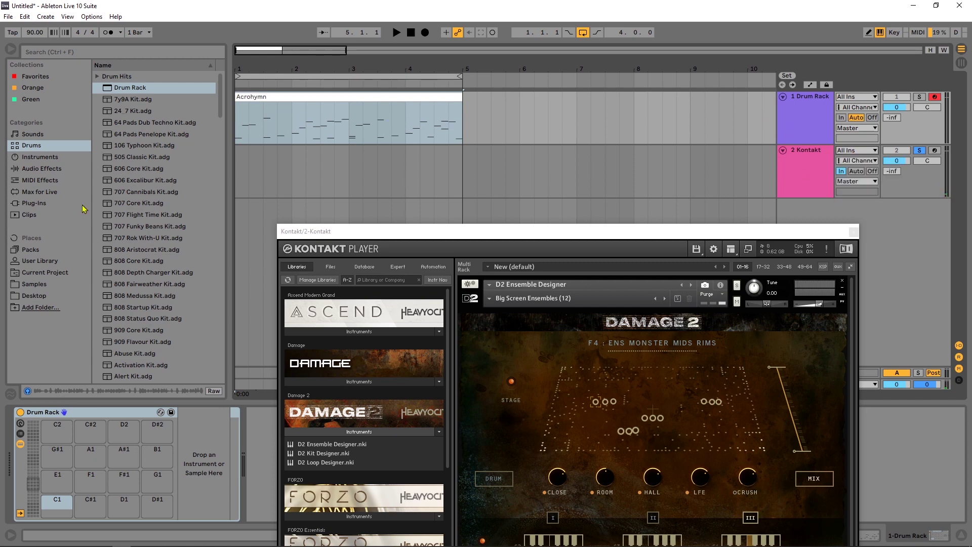
# Search the Plug-Ins browser for 'drum' and load DrumComputer onto track 1.
pyautogui.click(40, 202)
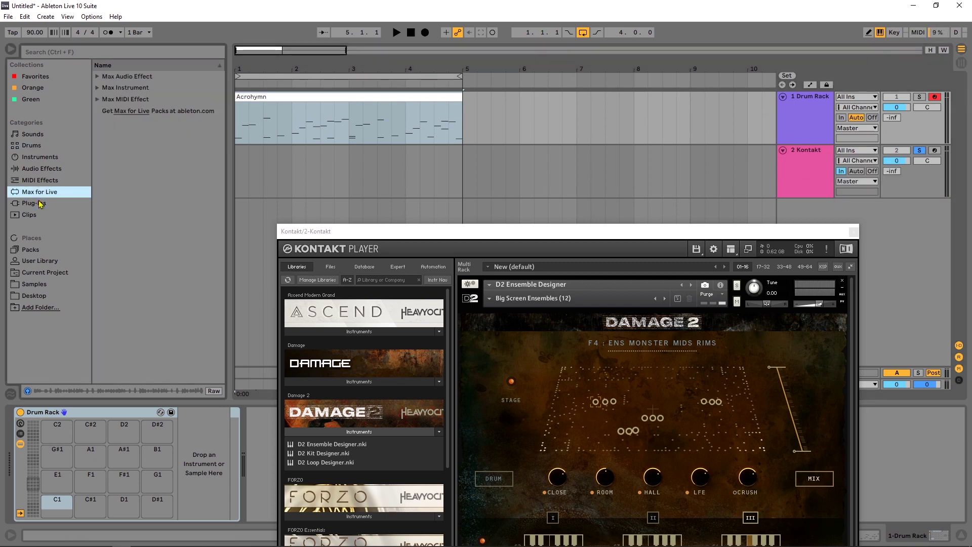
pyautogui.click(42, 53)
pyautogui.write('dru')
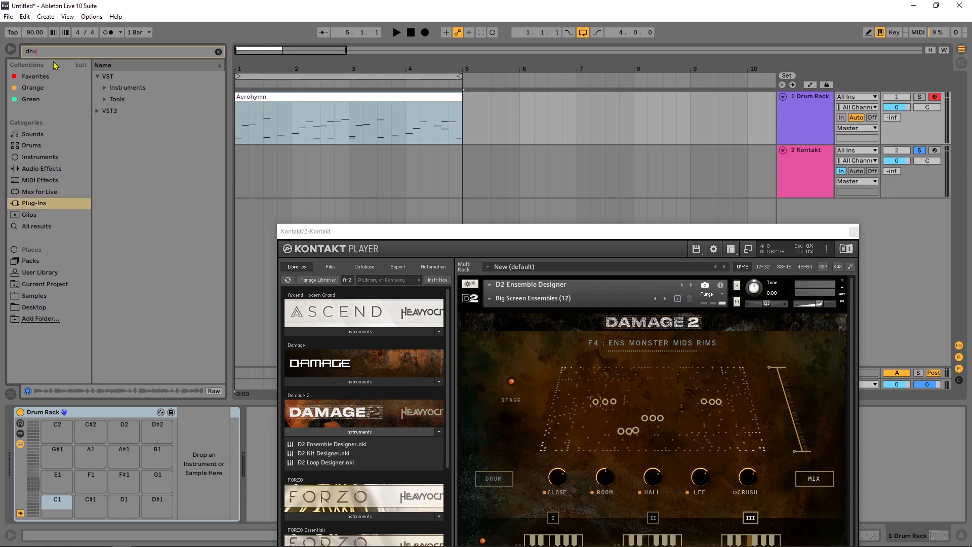
pyautogui.write('m')
pyautogui.doubleClick(127, 88)
pyautogui.doubleClick(147, 99)
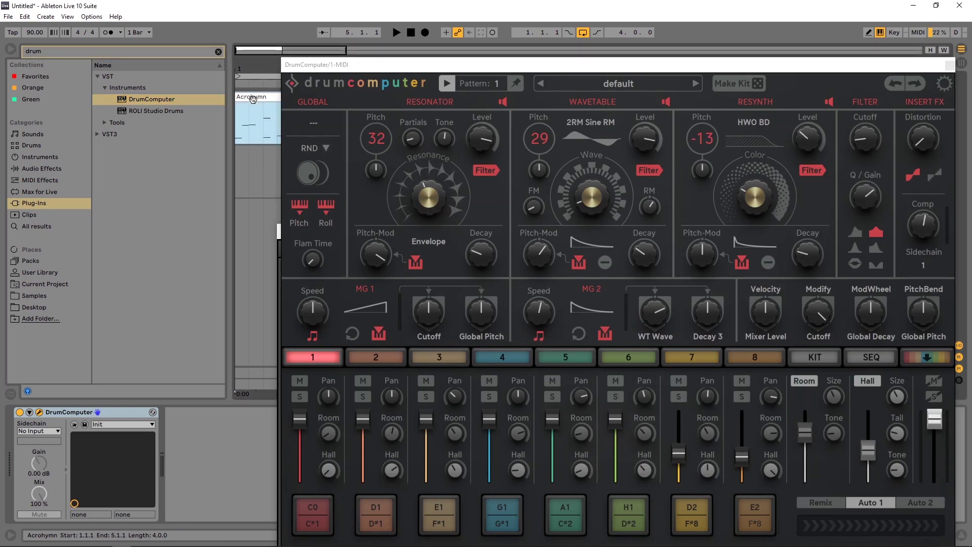
# Set the Kontakt track's MIDI From to 1-DrumComputer / DrumComputer.
pyautogui.press('Tab')
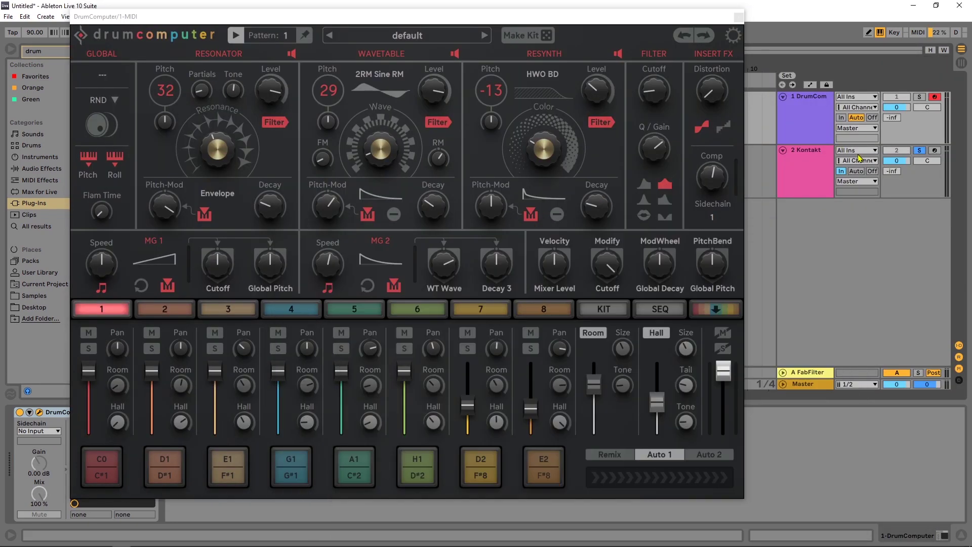
pyautogui.click(859, 151)
pyautogui.click(868, 193)
pyautogui.click(859, 160)
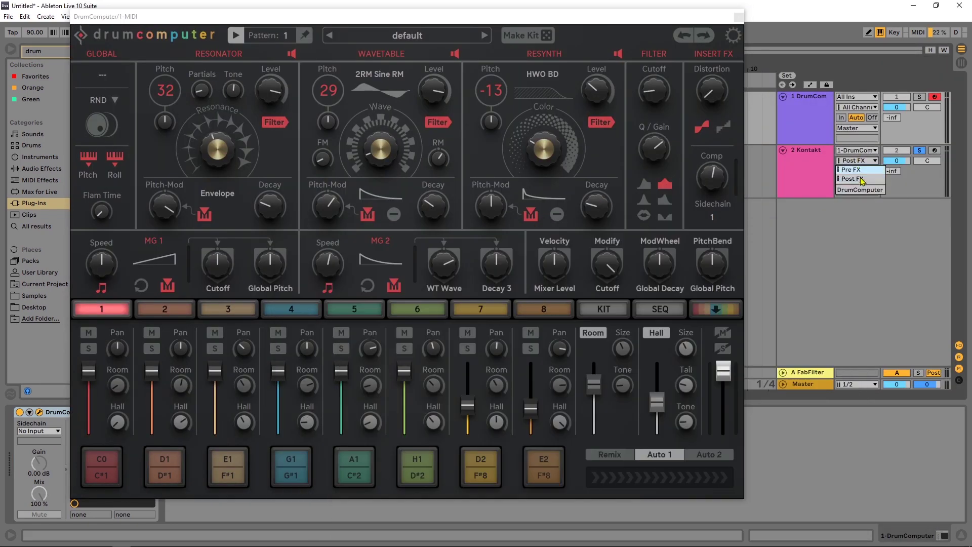
pyautogui.click(862, 180)
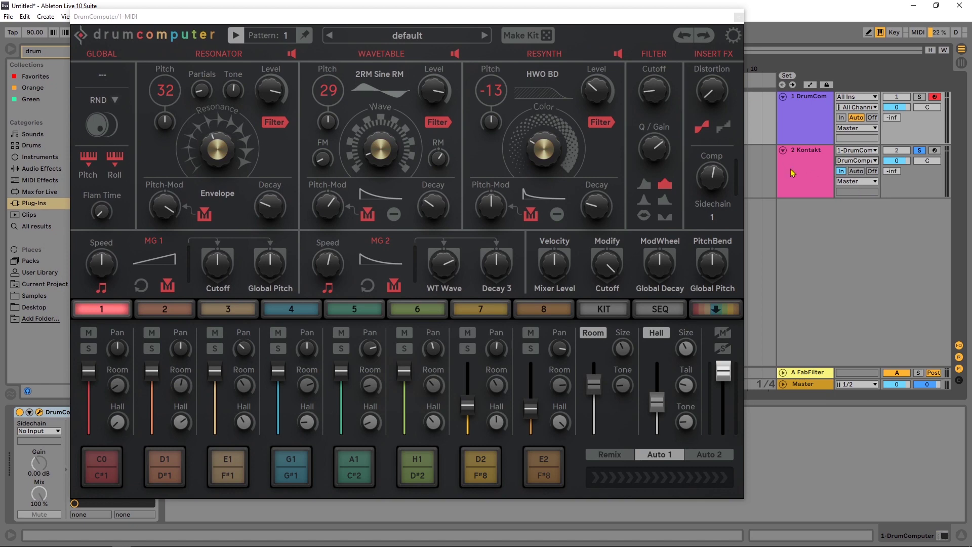
pyautogui.click(421, 39)
# Audition DrumComputer's ET Burb and ET Eyeshine kits, settle on ET Finger Fry, and show its SEQ pattern.
pyautogui.click(420, 40)
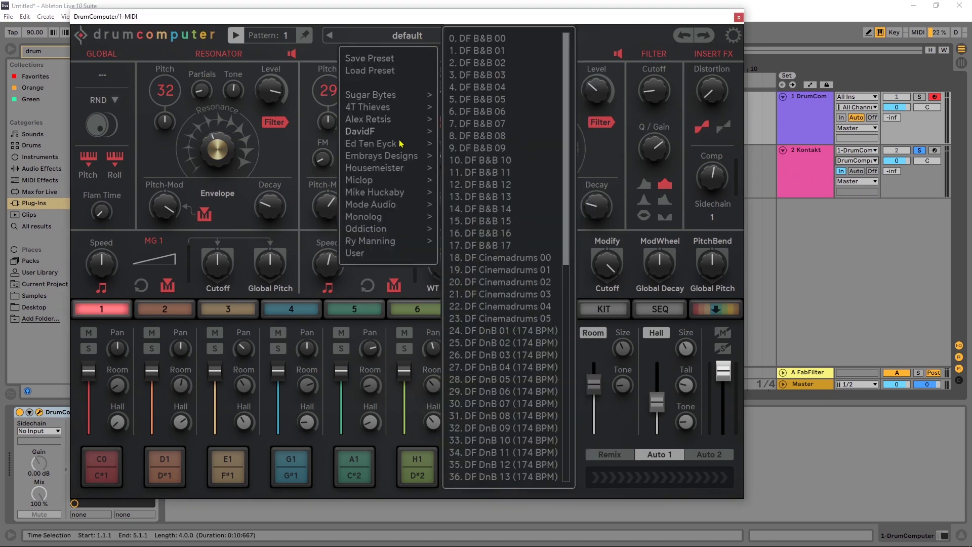
pyautogui.moveTo(401, 144)
pyautogui.click(471, 144)
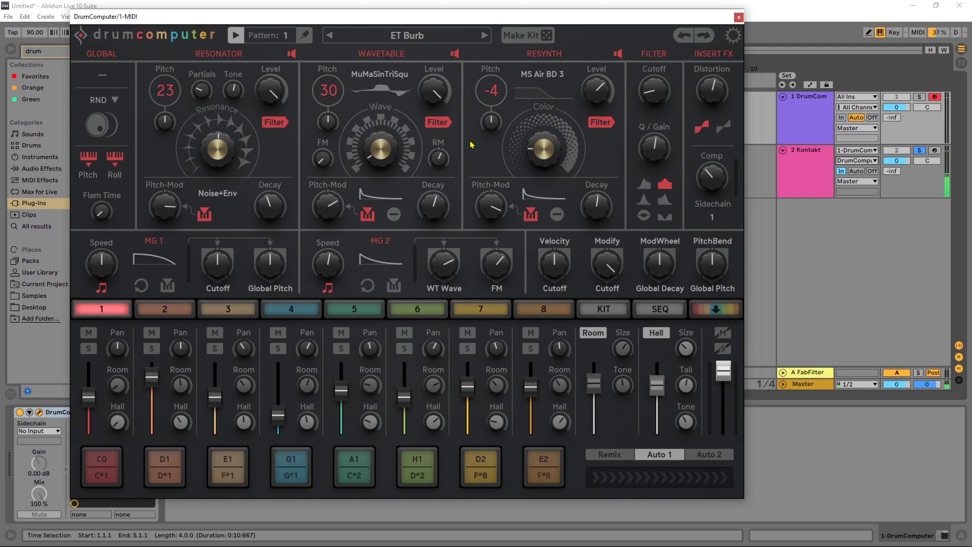
pyautogui.click(486, 36)
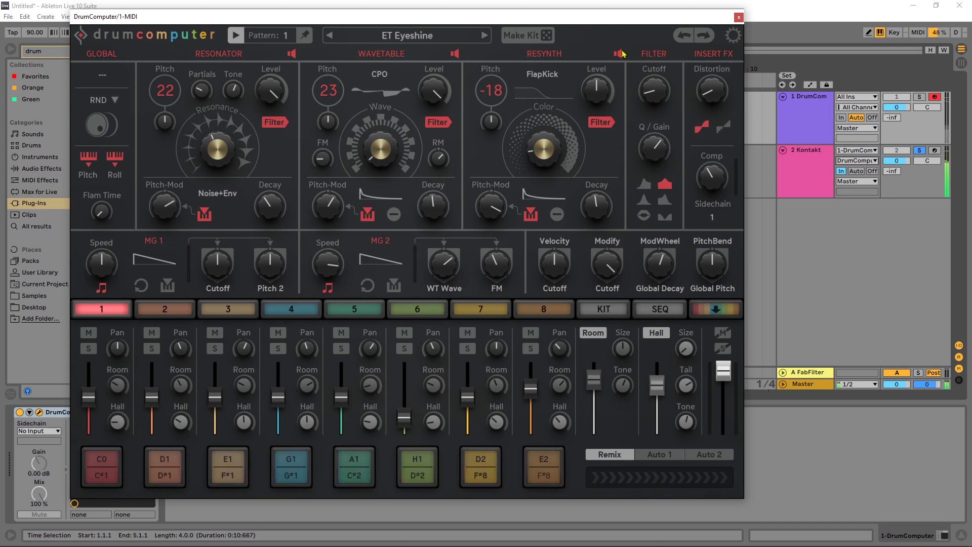
pyautogui.click(664, 309)
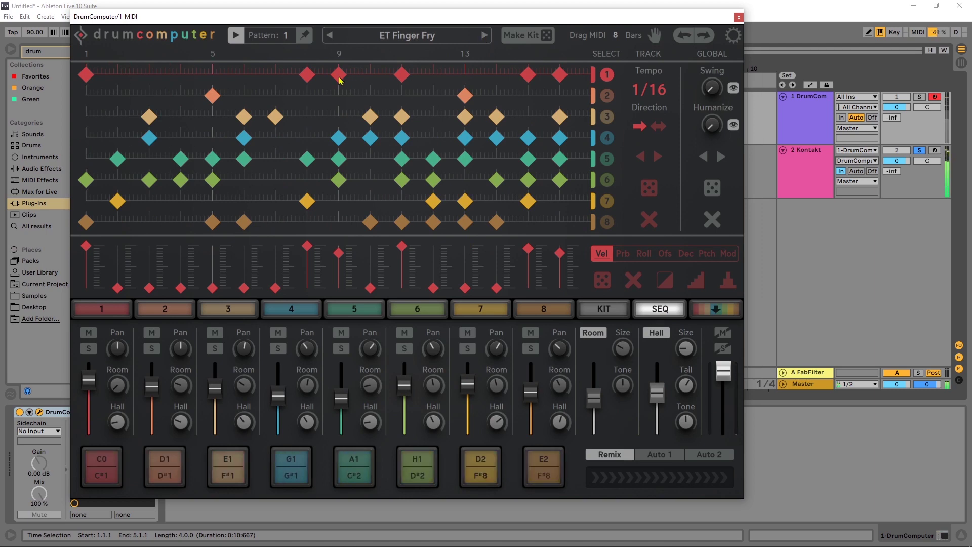
# Switch DrumComputer to the ET Savage kit and set the Pitch device to +17 semitones.
pyautogui.click(487, 36)
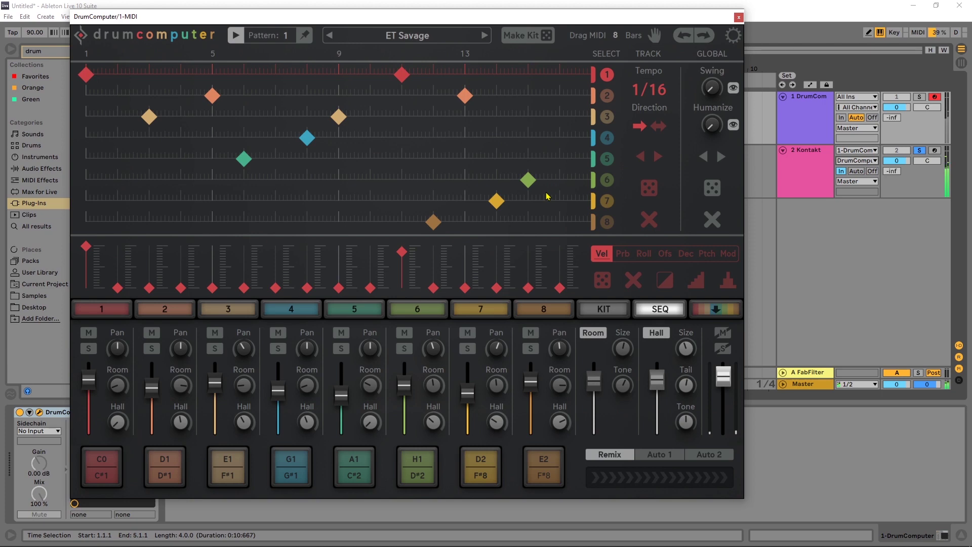
pyautogui.moveTo(406, 17); pyautogui.dragTo(527, 39)
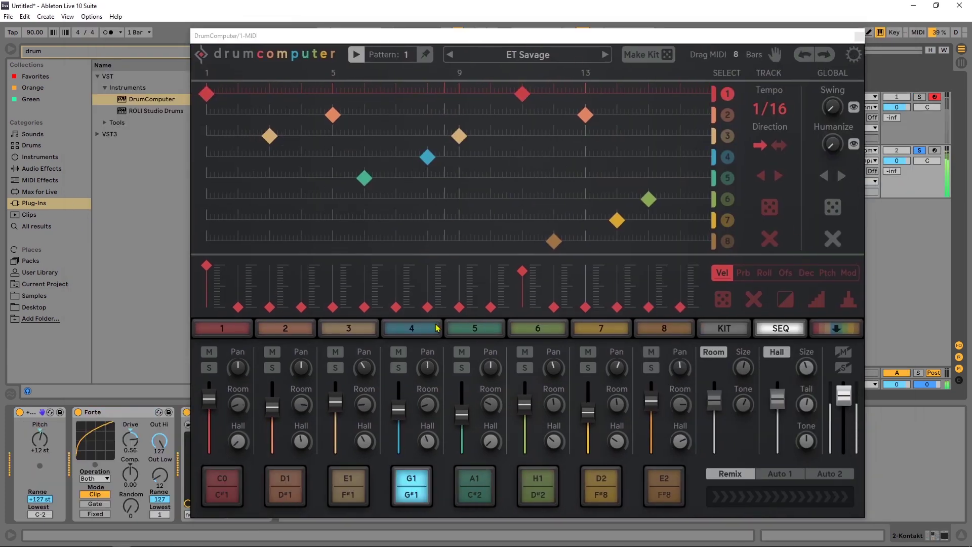
pyautogui.moveTo(43, 444); pyautogui.dragTo(43, 451)
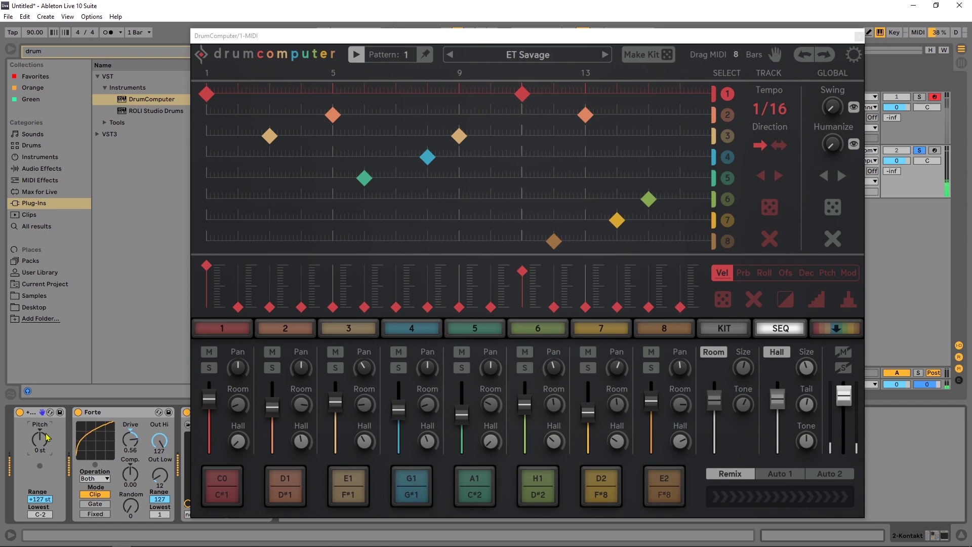
pyautogui.moveTo(47, 436); pyautogui.dragTo(47, 421)
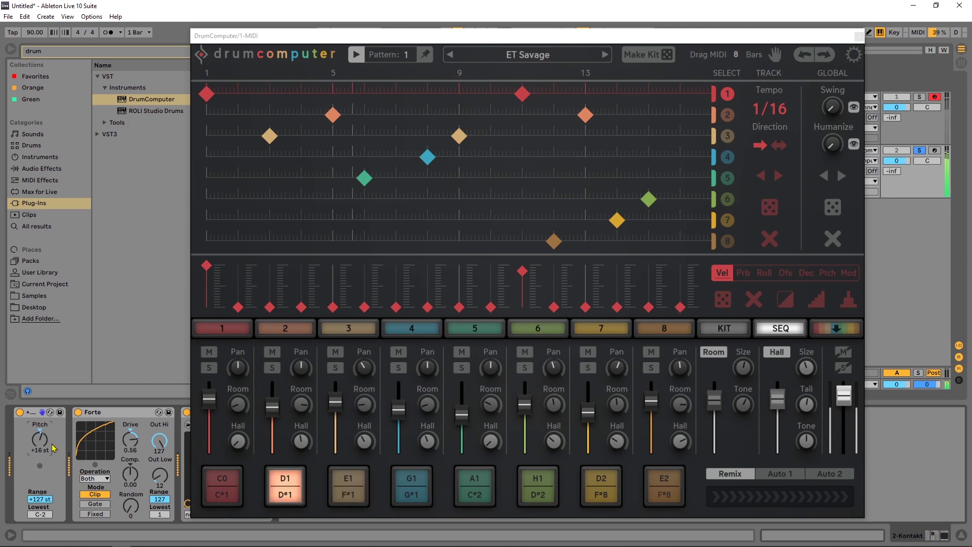
pyautogui.scroll(1, 46, 446)
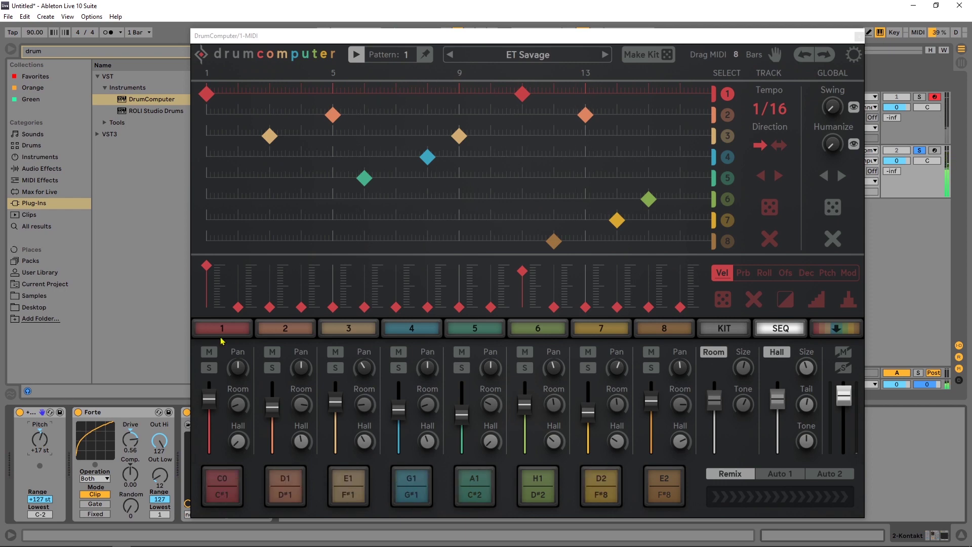
# Randomize drum track 1's pattern, then re-randomize all eight DrumComputer tracks three times.
pyautogui.click(770, 206)
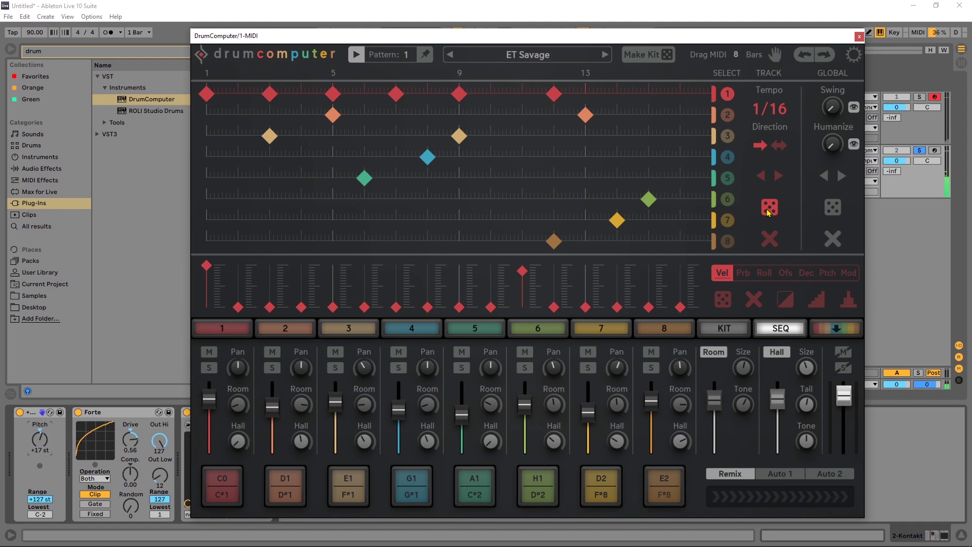
pyautogui.click(834, 208)
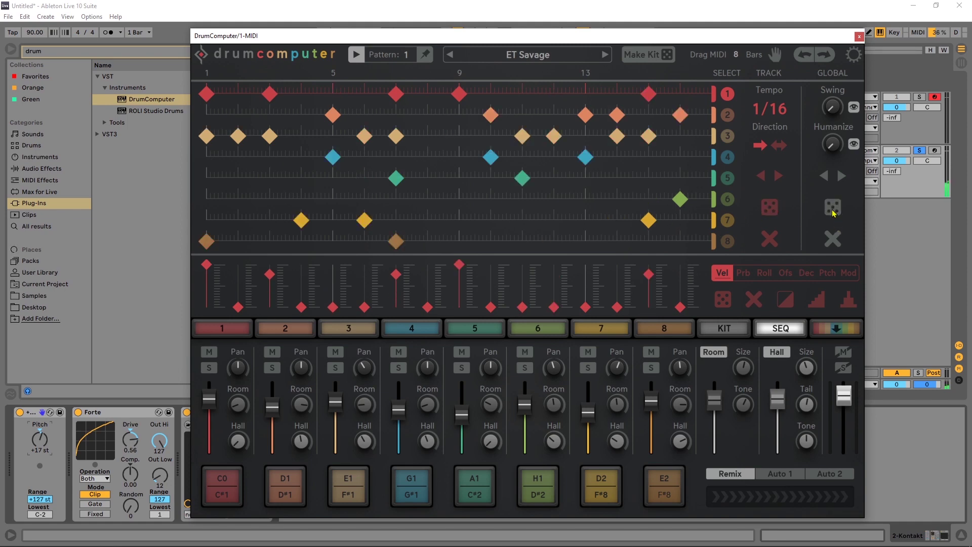
pyautogui.click(833, 207)
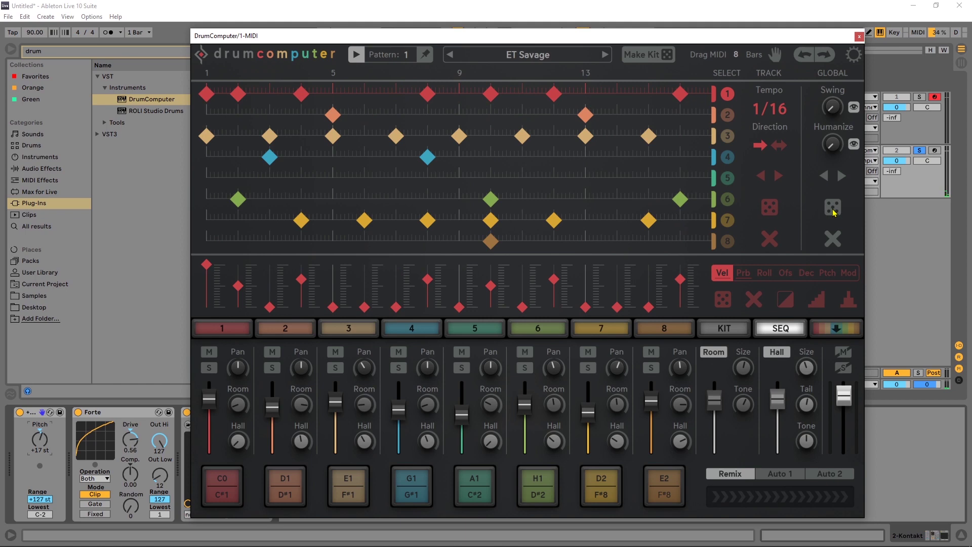
pyautogui.click(833, 211)
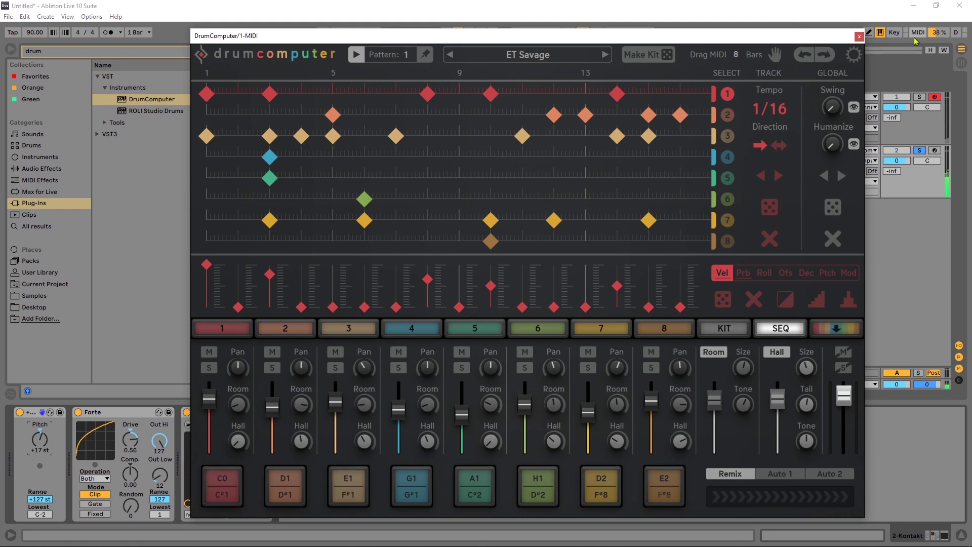
# Close DrumComputer and open the Kontakt window with Damage 2, placed up and to the left.
pyautogui.click(859, 37)
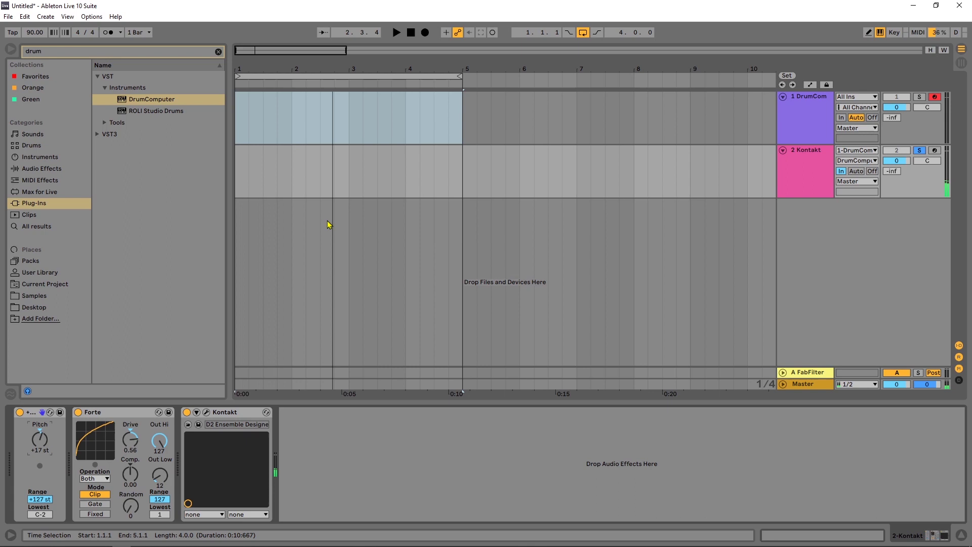
pyautogui.click(207, 412)
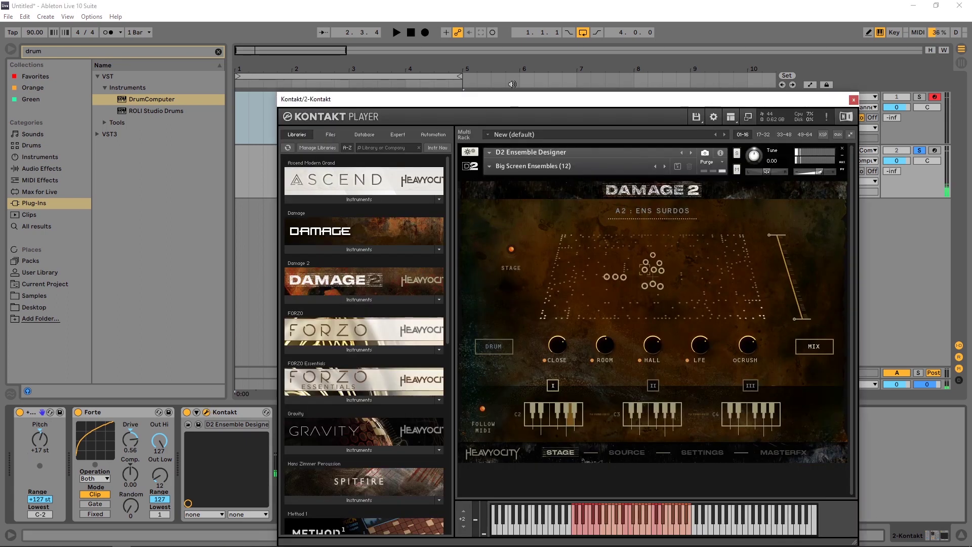
pyautogui.moveTo(529, 105); pyautogui.dragTo(440, 64)
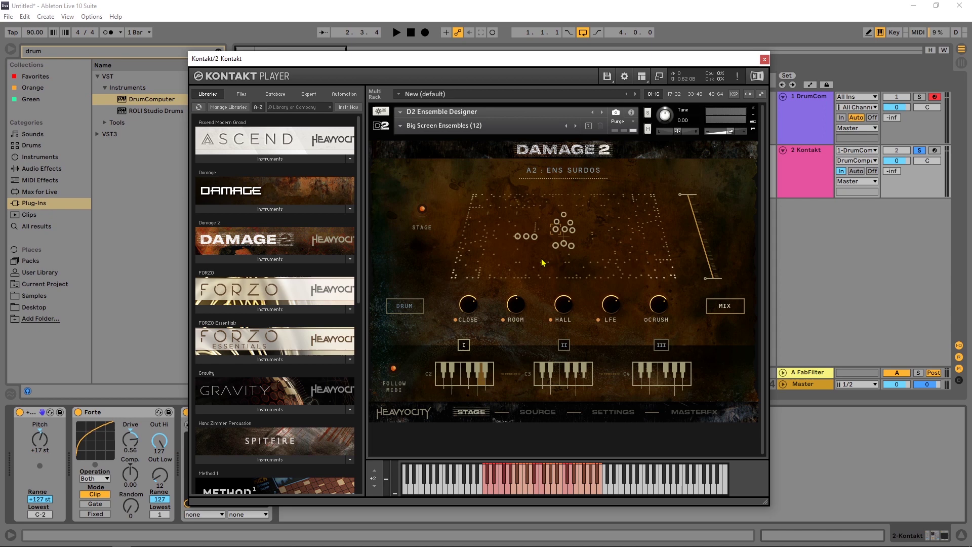
# Start playback and raise the Kontakt track's Pitch device from +18 to +23 st.
pyautogui.press('space')
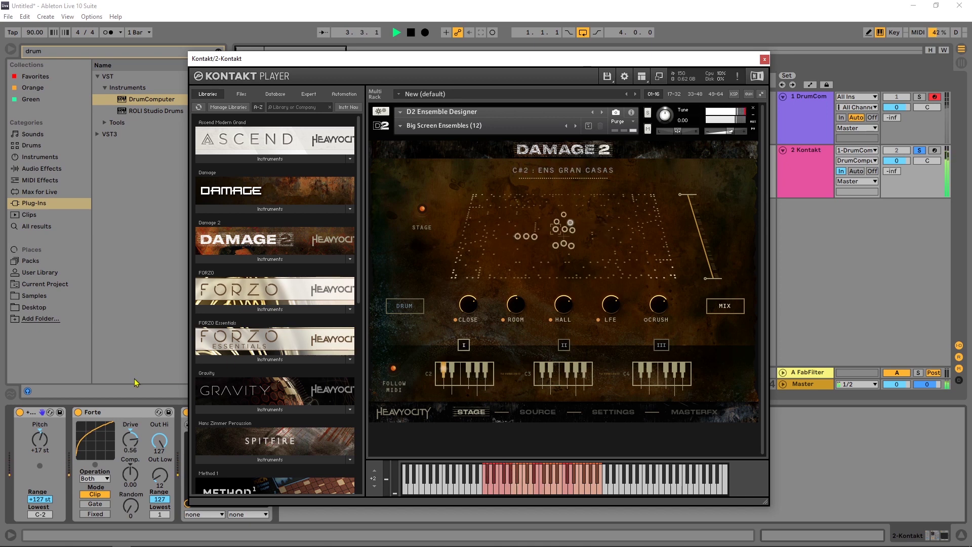
pyautogui.click(32, 445)
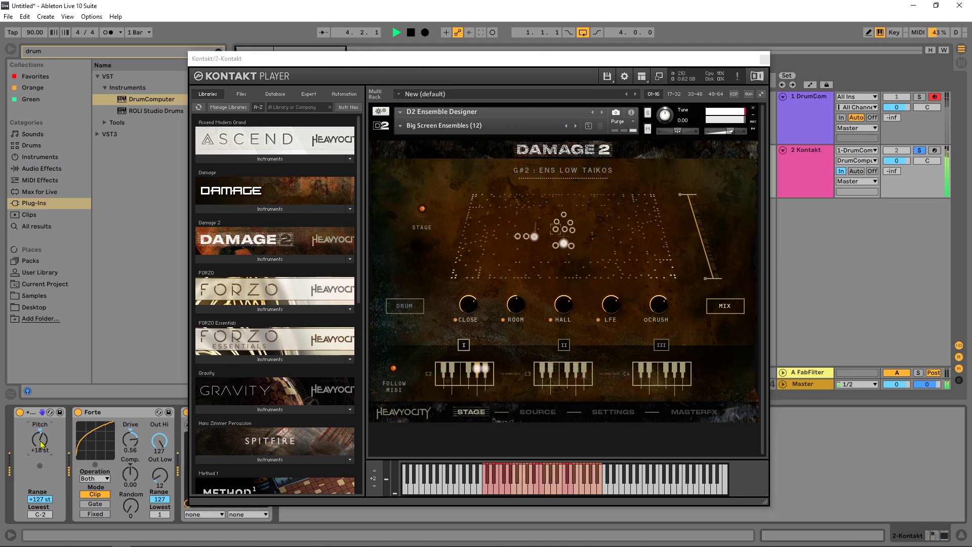
pyautogui.moveTo(42, 447); pyautogui.dragTo(43, 442)
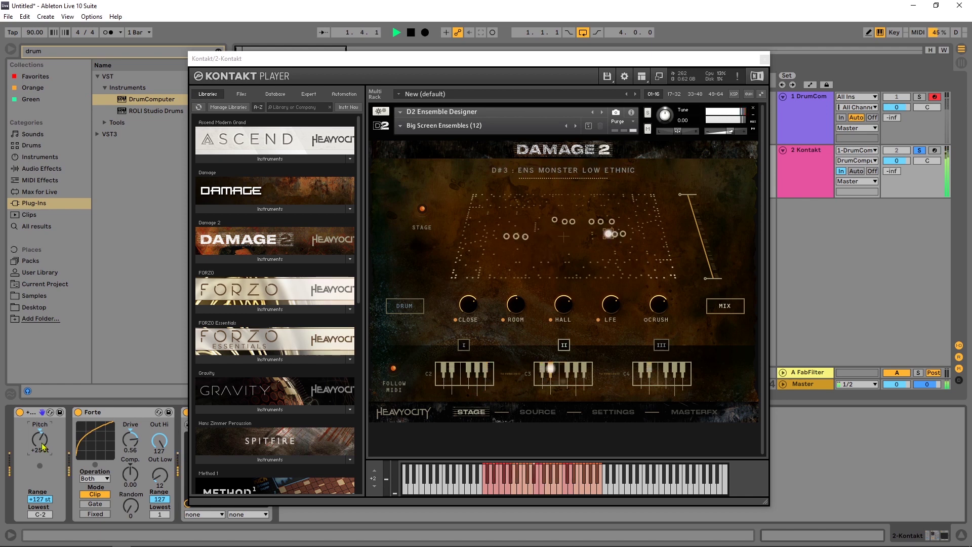